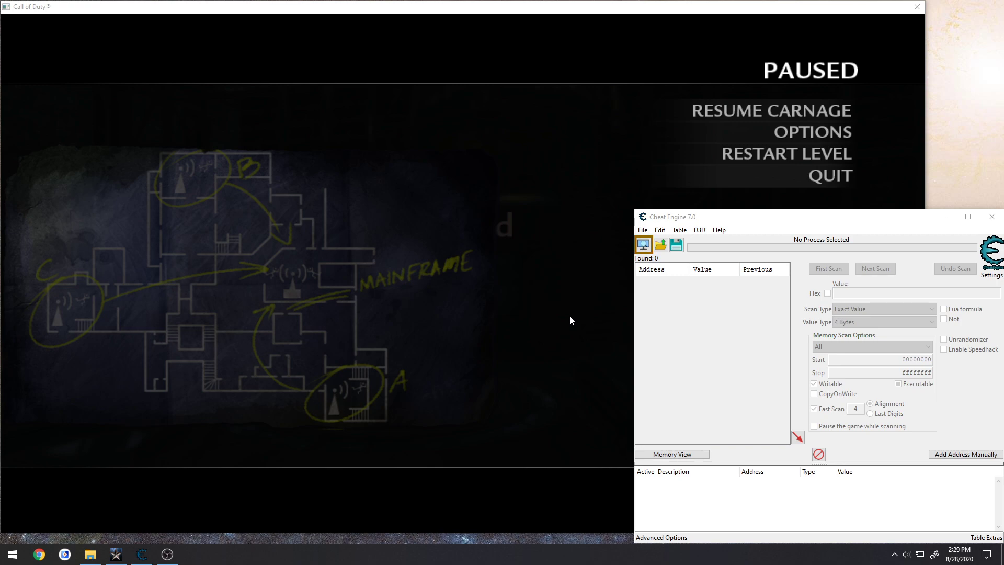
Bring Call of Duty forward and resume play with RESUME CARNAGE.
{"action": "left_click", "coordinate": [706, 112]}
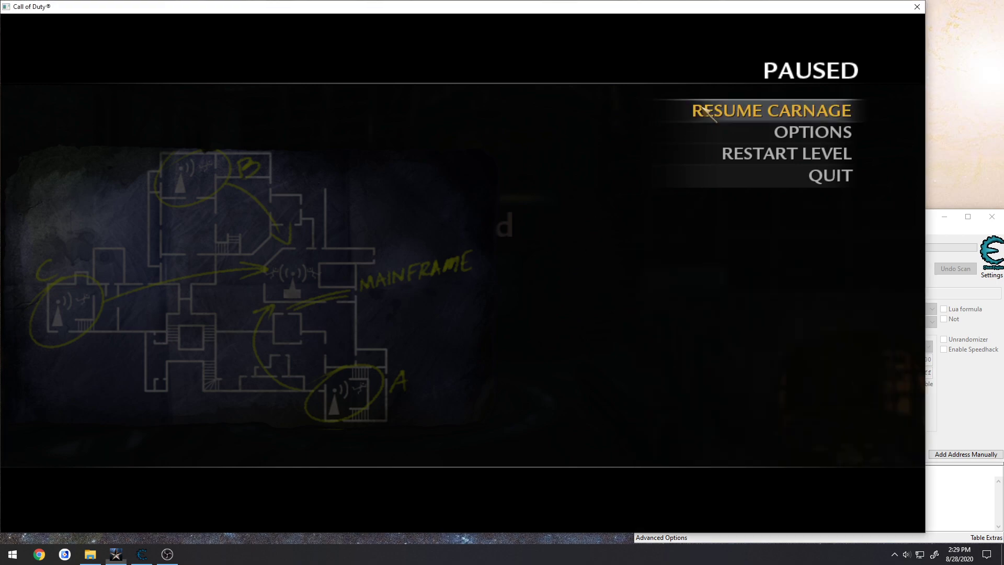
{"action": "left_click", "coordinate": [711, 111]}
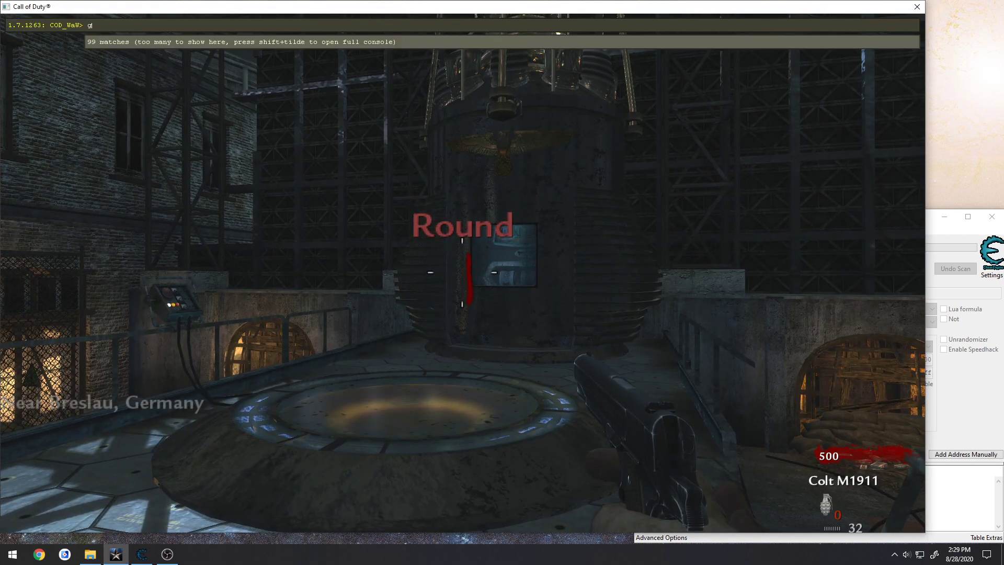
Attach Cheat Engine to the CoDWaW.exe process and run a first scan for 7.
{"action": "key", "text": "alt+Tab"}
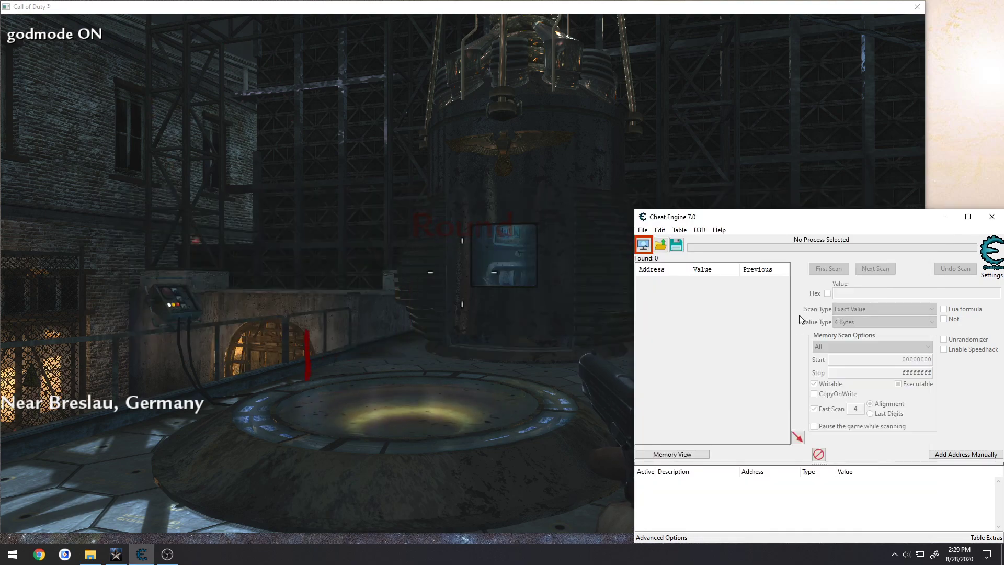
{"action": "left_click", "coordinate": [644, 244]}
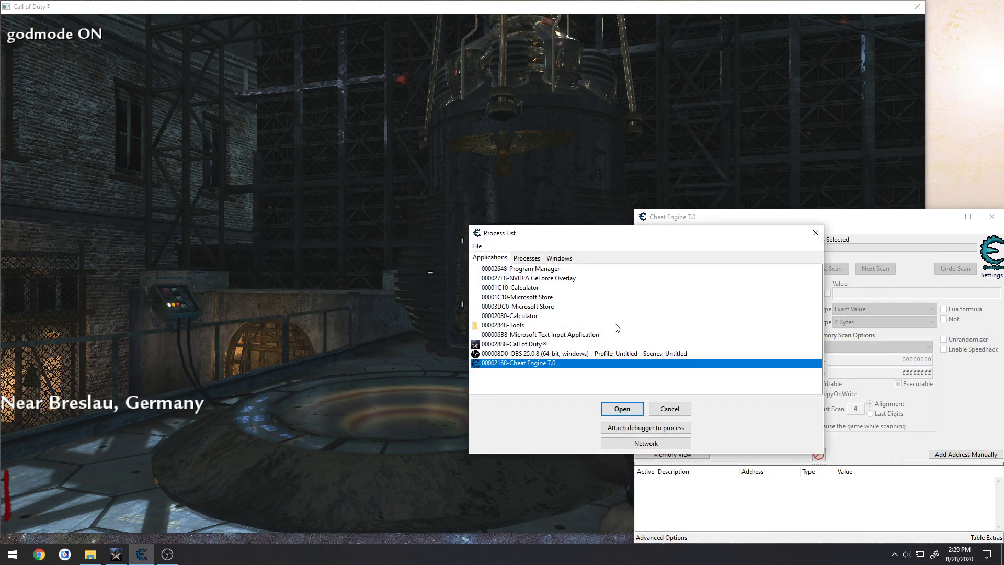
{"action": "double_click", "coordinate": [532, 345]}
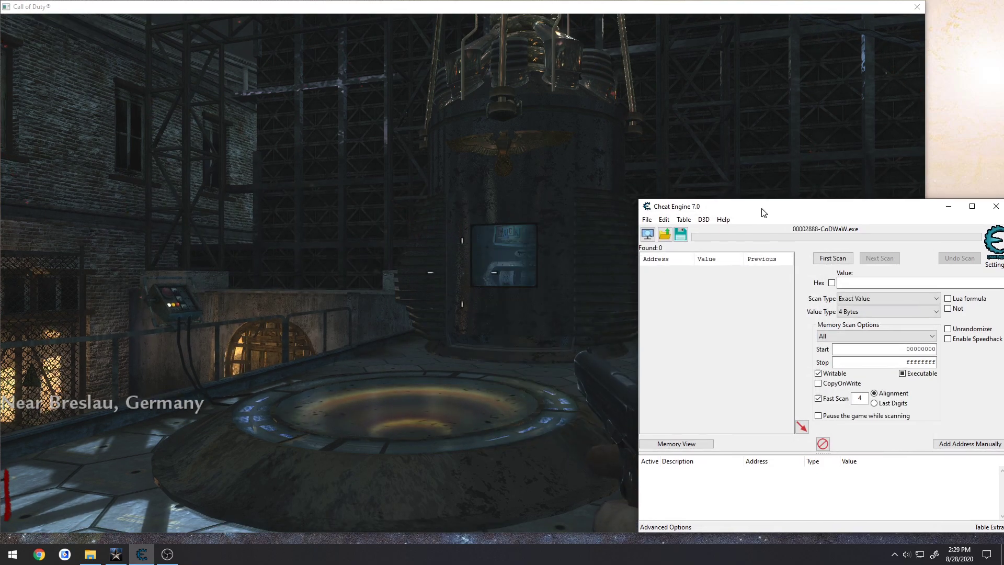
{"action": "left_click_drag", "start_coordinate": [756, 223], "coordinate": [346, 148]}
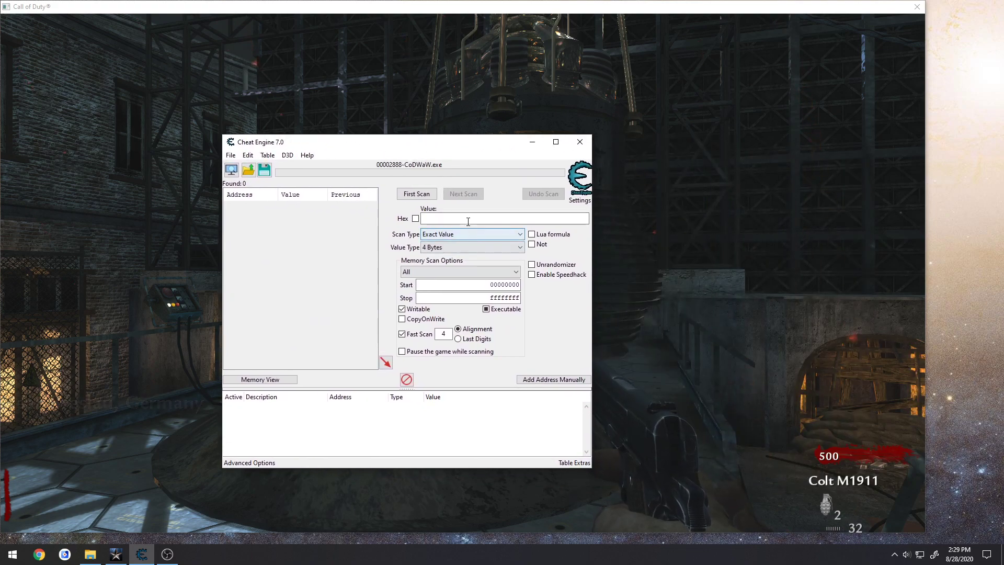
{"action": "key", "text": "Return"}
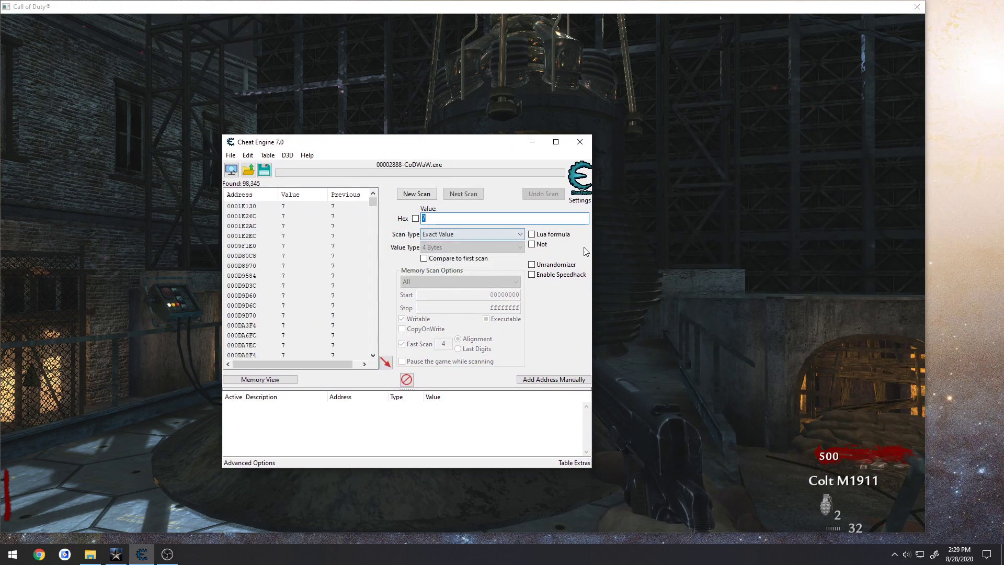
After using ammo in the game, run a next scan for 6.
{"action": "left_click", "coordinate": [752, 271]}
{"action": "key", "text": "alt+Tab"}
{"action": "type", "text": "6"}
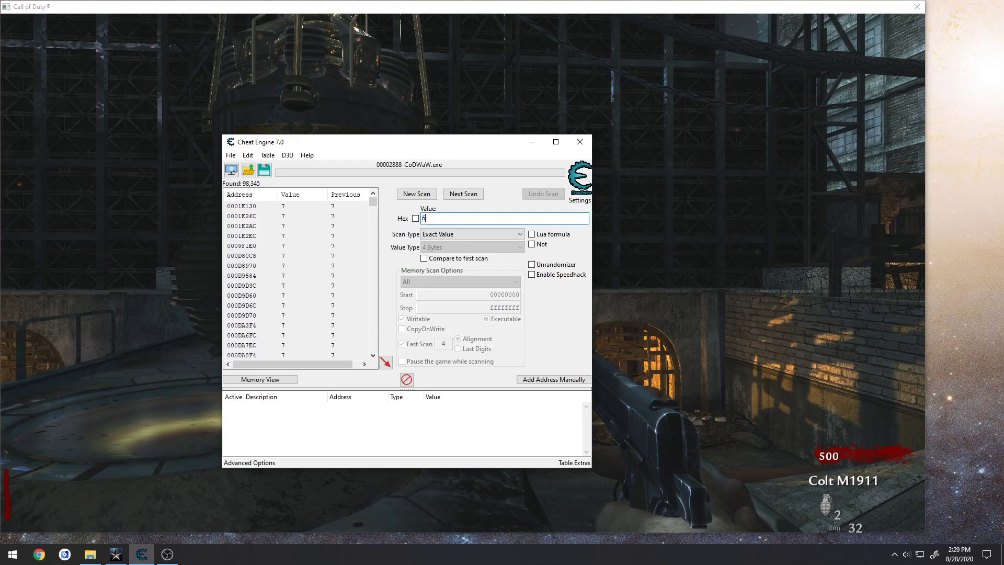
{"action": "key", "text": "Return"}
{"action": "key", "text": "alt+Tab"}
{"action": "key", "text": "alt+Tab"}
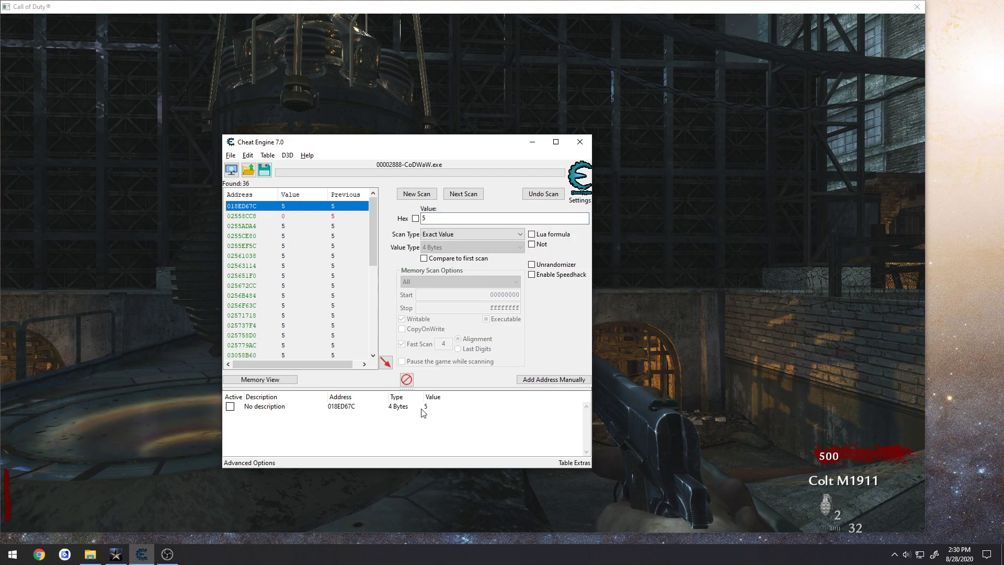
Change the saved address 018ED67C's value to 8, leaving its address unchanged.
{"action": "double_click", "coordinate": [425, 407]}
{"action": "key", "text": "Return"}
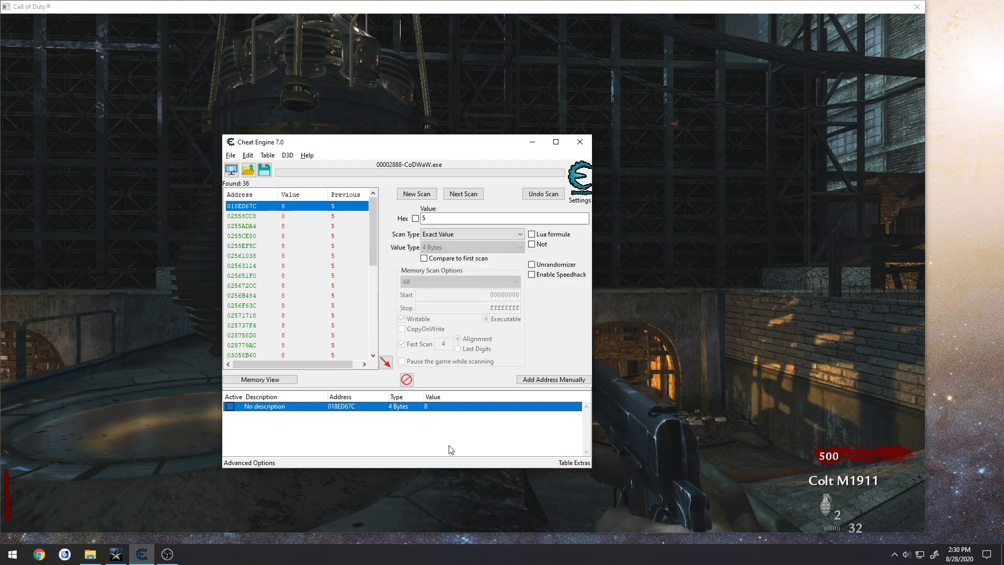
{"action": "double_click", "coordinate": [350, 408]}
{"action": "left_click", "coordinate": [525, 322]}
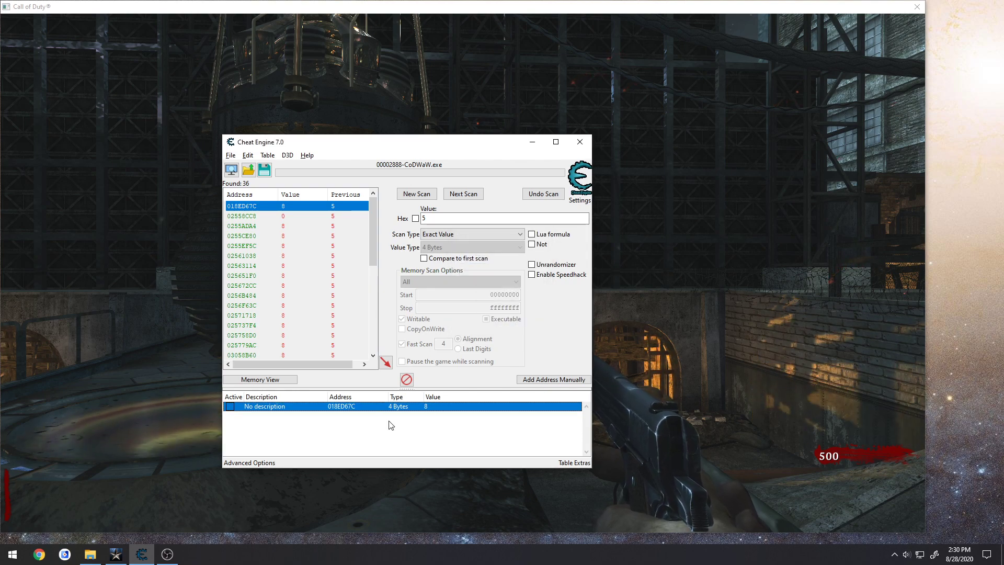
{"action": "right_click", "coordinate": [374, 410]}
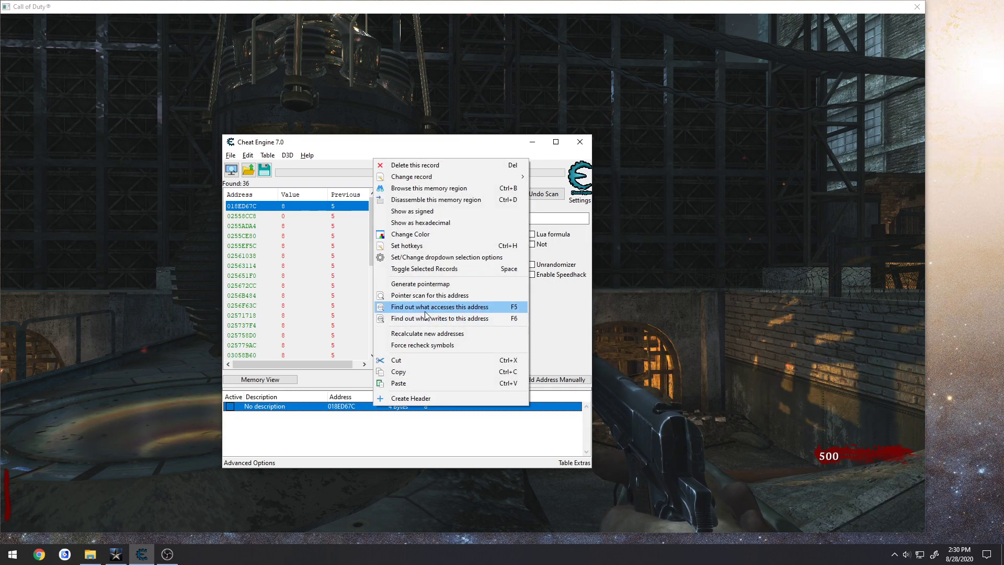
{"action": "left_click", "coordinate": [457, 308]}
{"action": "left_click", "coordinate": [531, 281]}
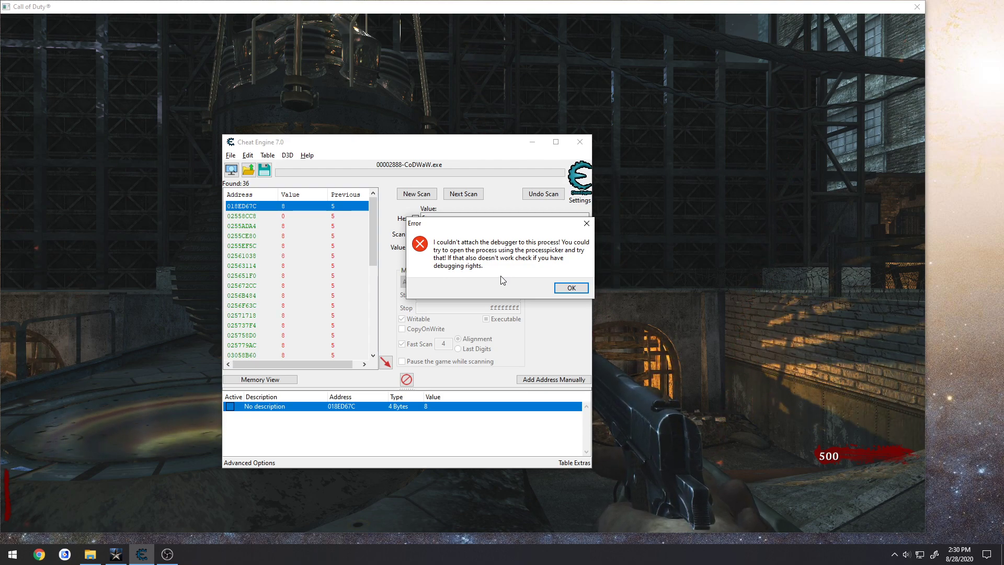
{"action": "left_click", "coordinate": [571, 290]}
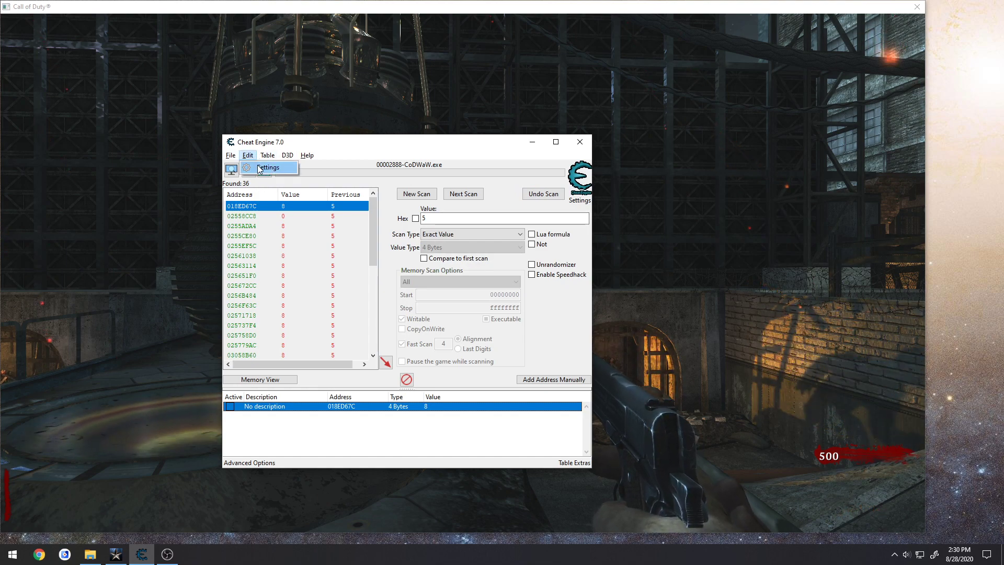
Review the Debugger Options page in Cheat Engine settings, then cancel.
{"action": "left_click", "coordinate": [260, 168]}
{"action": "left_click", "coordinate": [435, 191]}
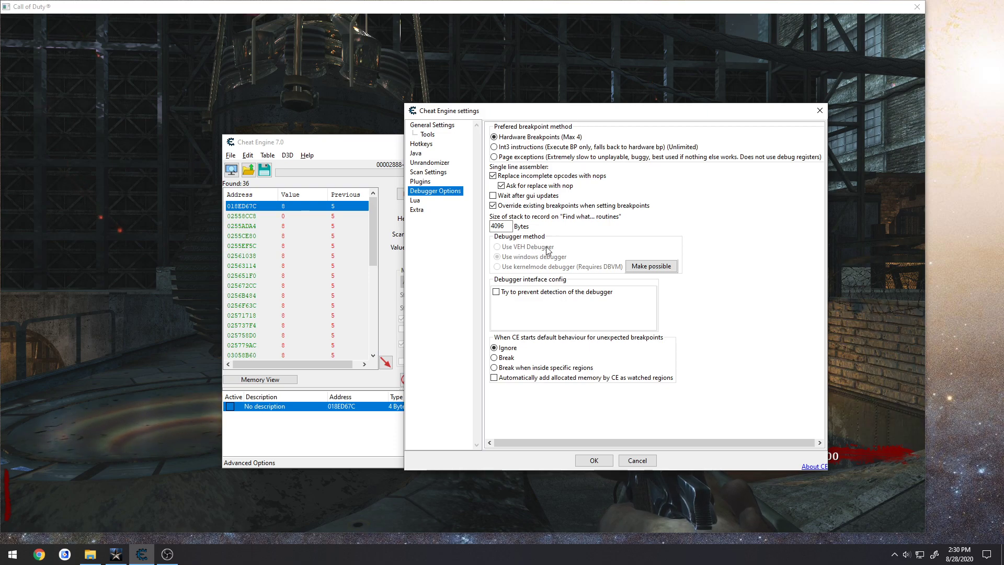
{"action": "left_click", "coordinate": [637, 461]}
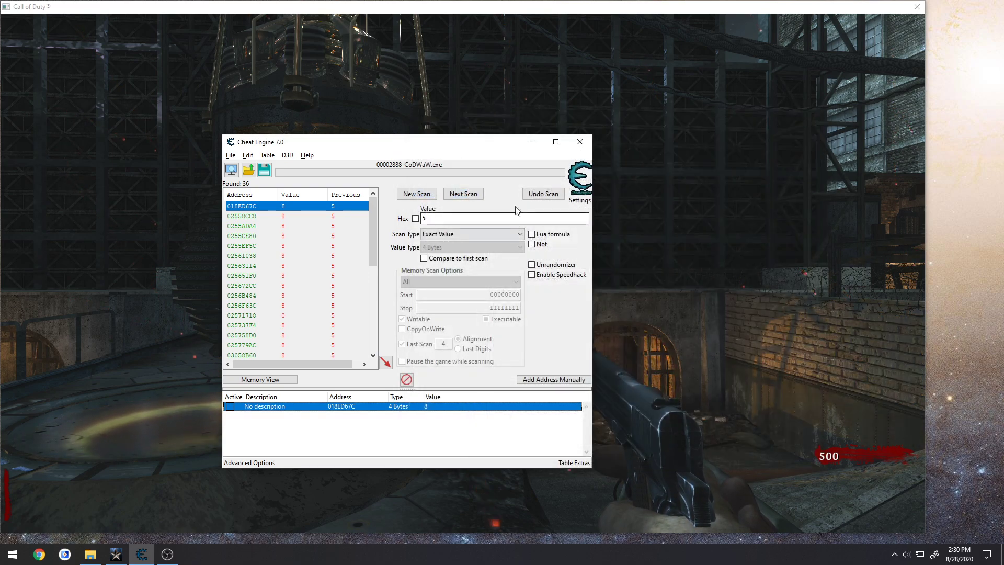
Close Cheat Engine without saving the table and return to the paused game.
{"action": "left_click", "coordinate": [580, 142]}
{"action": "left_click", "coordinate": [532, 277]}
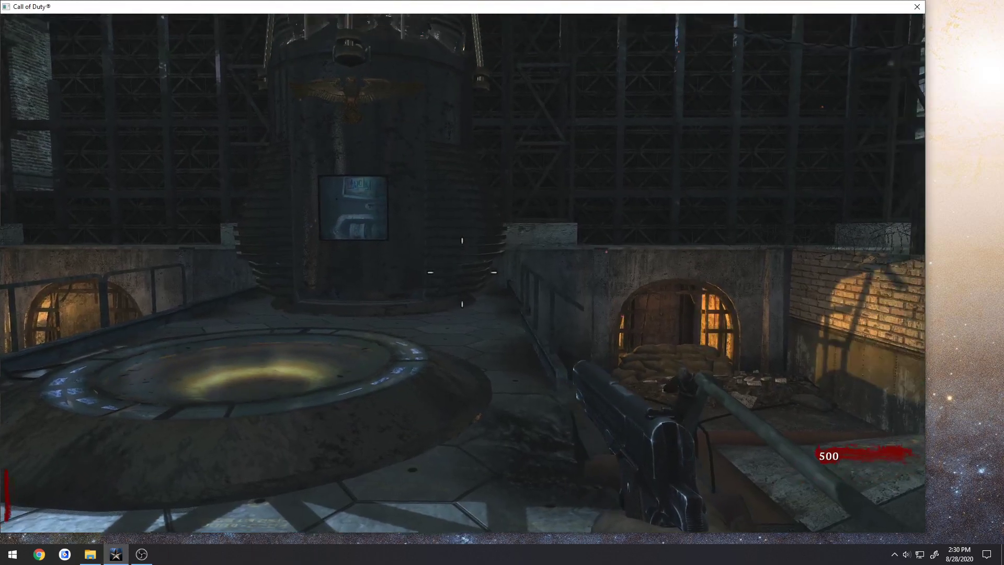
{"action": "key", "text": "alt+Tab"}
{"action": "key", "text": "alt+Tab"}
{"action": "key", "text": "Escape"}
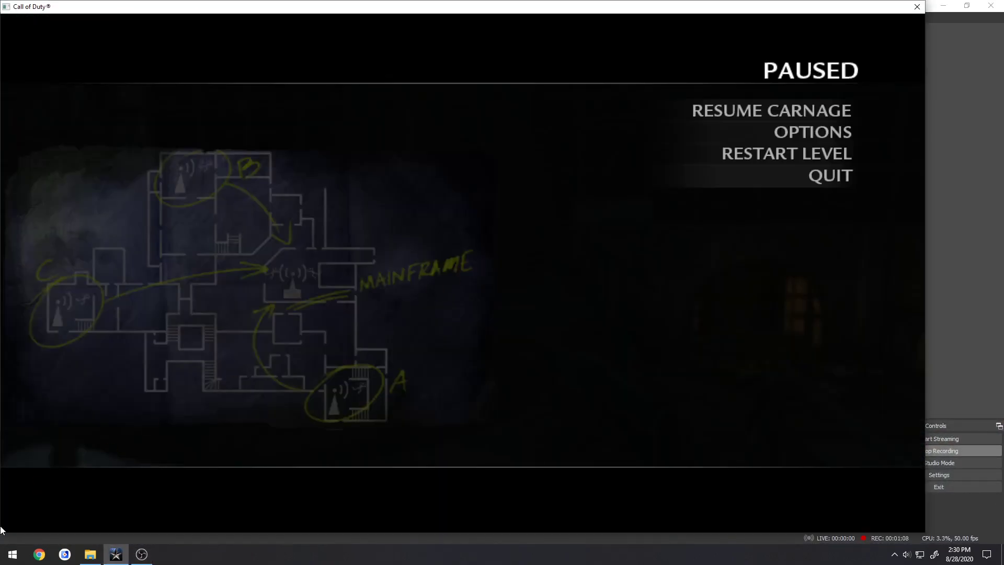
Relaunch Cheat Engine from the Start menu and attach it to CoDWaW.exe.
{"action": "left_click", "coordinate": [13, 554]}
{"action": "left_click", "coordinate": [74, 352]}
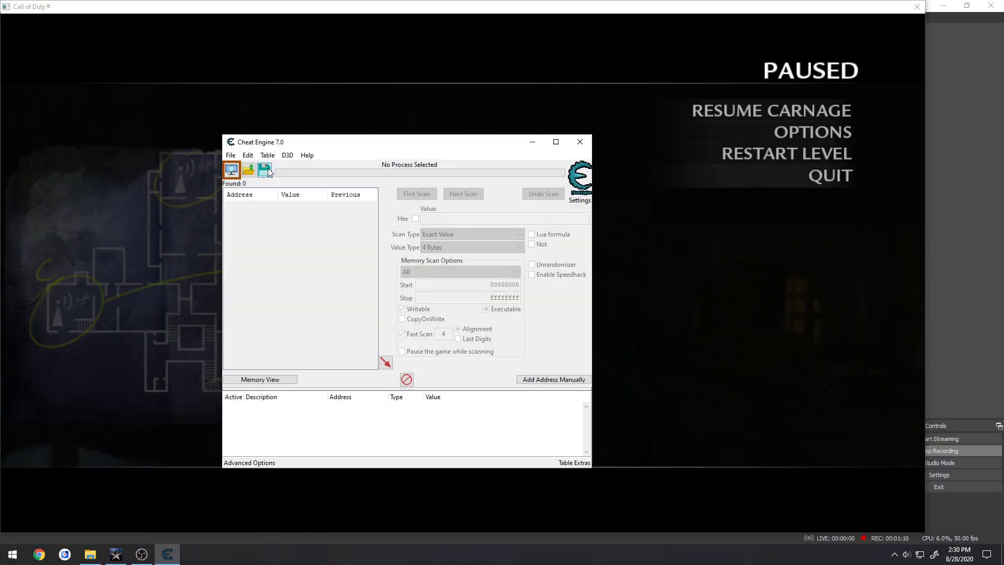
{"action": "left_click", "coordinate": [232, 169]}
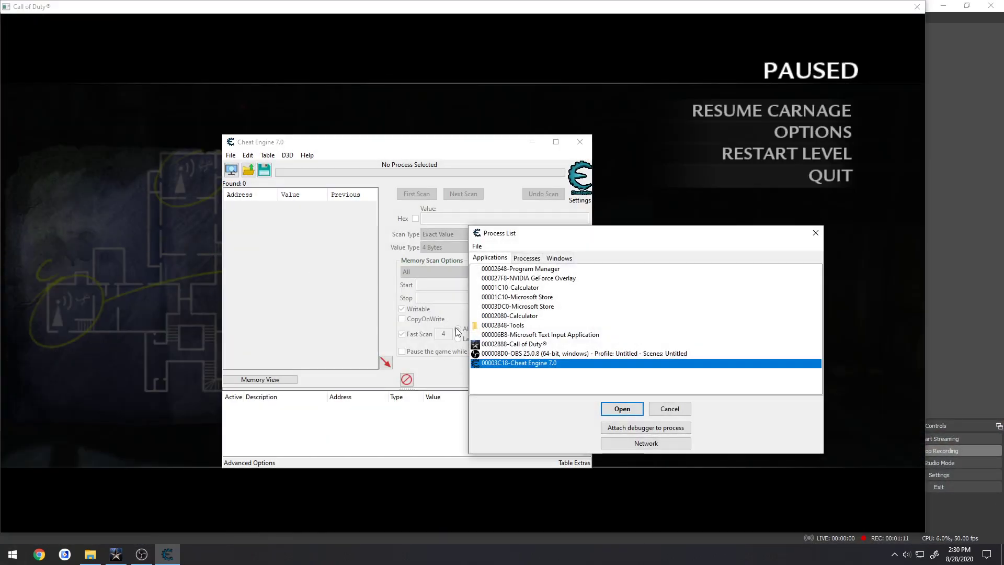
{"action": "double_click", "coordinate": [534, 345]}
Confirm the VEH debugger in settings, then manually add 4-byte address 018ED67C.
{"action": "left_click", "coordinate": [267, 167]}
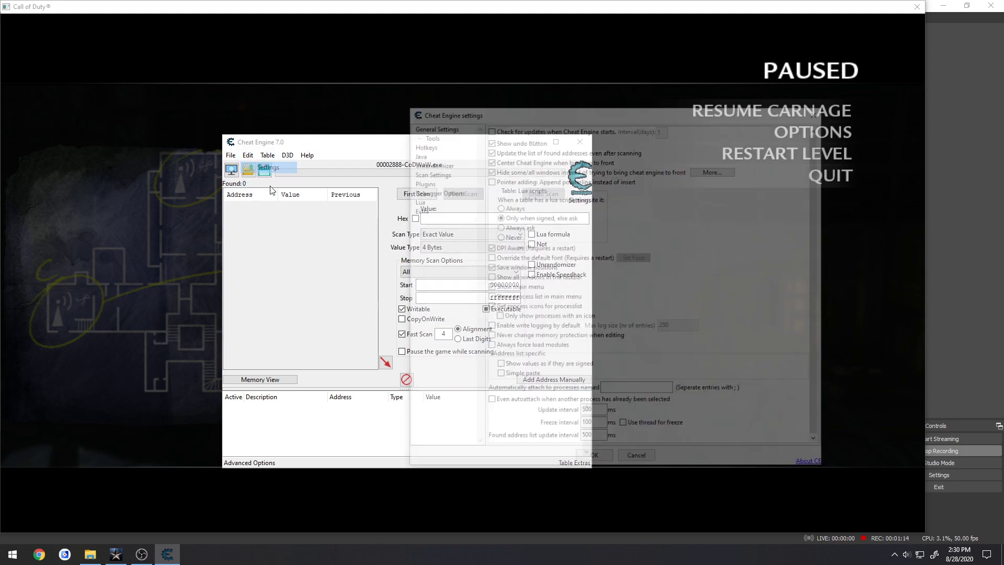
{"action": "left_click", "coordinate": [442, 191]}
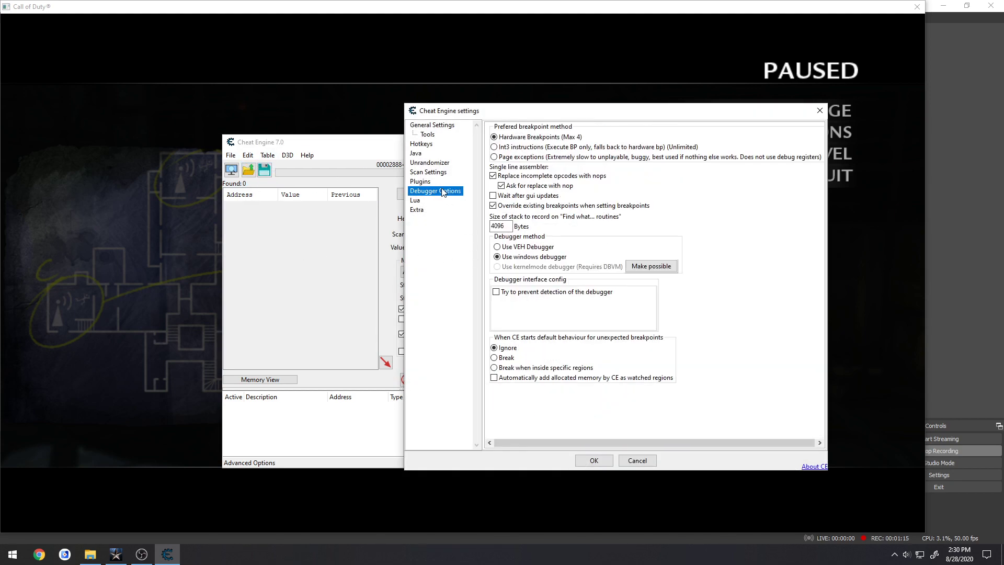
{"action": "left_click", "coordinate": [603, 462]}
{"action": "left_click", "coordinate": [544, 382]}
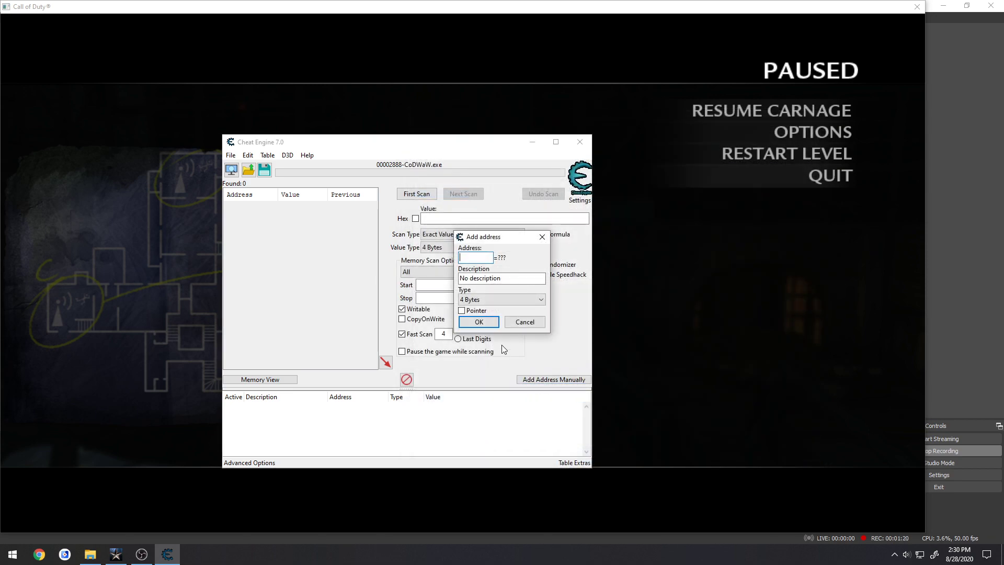
{"action": "left_click", "coordinate": [490, 325]}
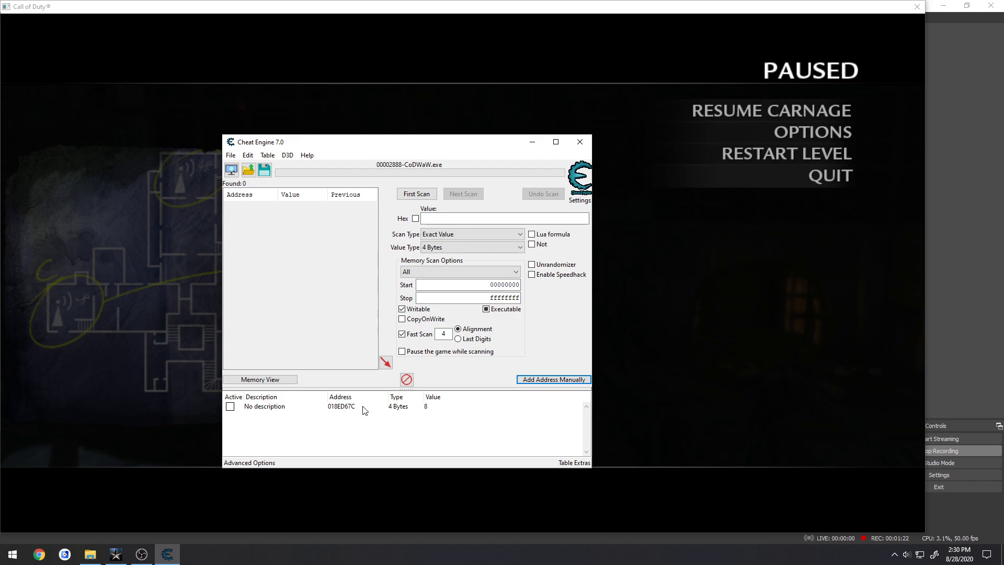
Resume the game and start watching what accesses 018ED67C, attaching the debugger.
{"action": "left_click", "coordinate": [735, 112]}
{"action": "key", "text": "alt+Tab"}
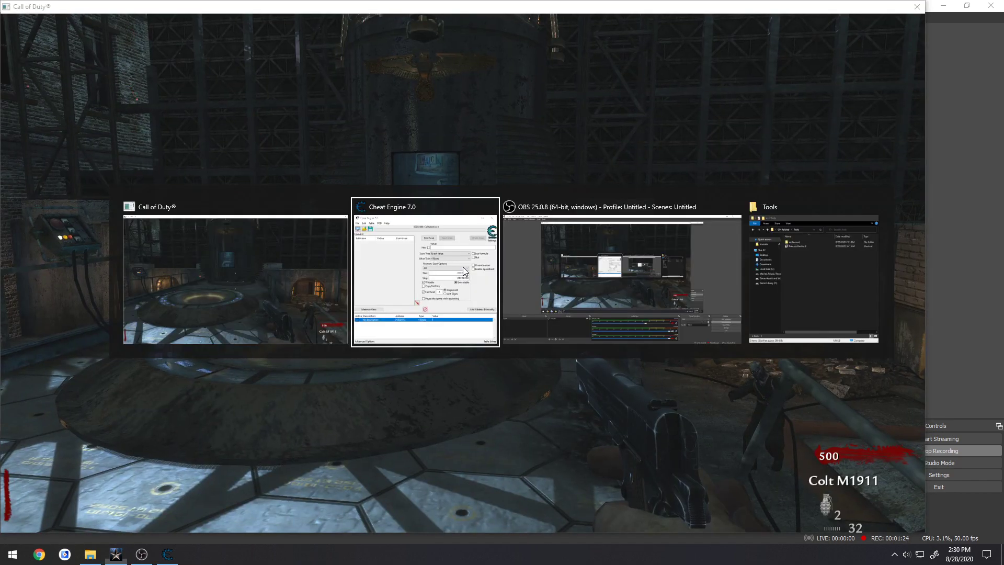
{"action": "right_click", "coordinate": [354, 407]}
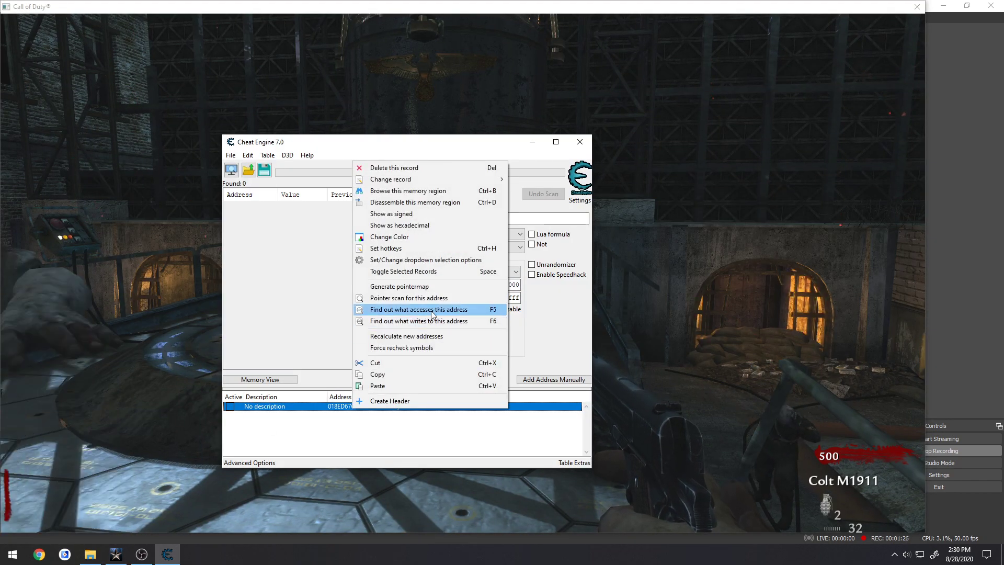
{"action": "left_click", "coordinate": [444, 310]}
{"action": "left_click", "coordinate": [531, 280]}
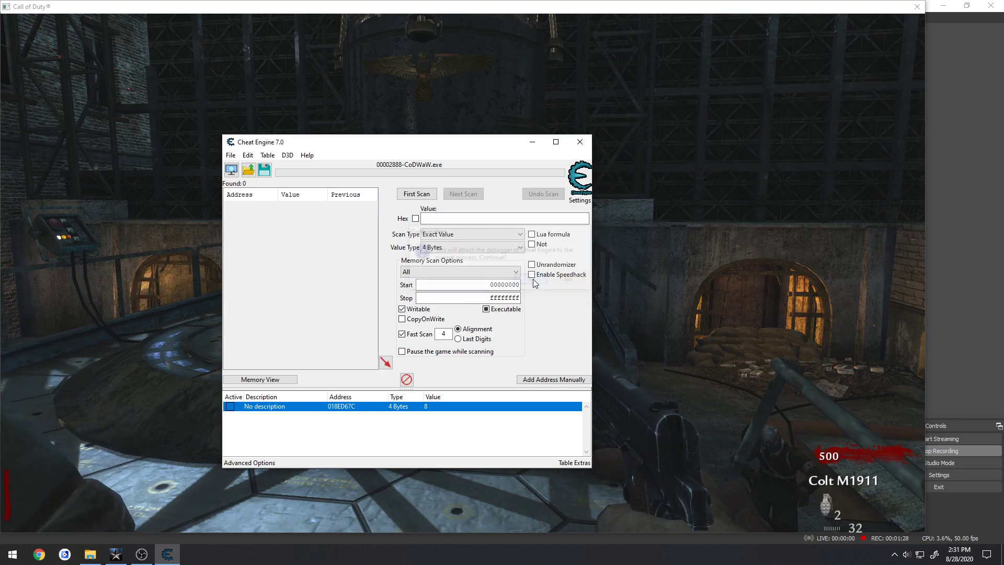
{"action": "left_click_drag", "start_coordinate": [536, 162], "coordinate": [133, 155]}
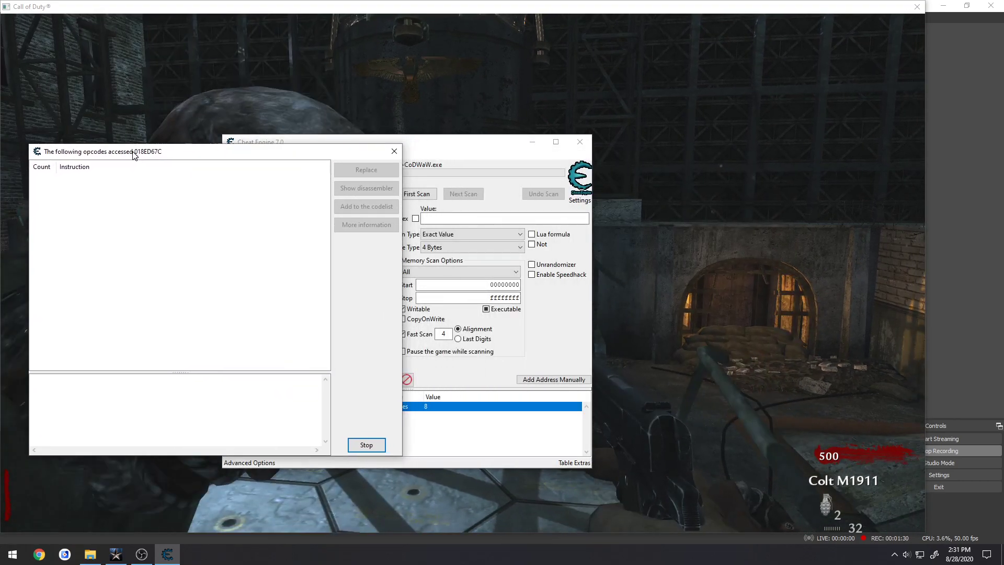
Use some ammo in the game, then stop and close the empty opcodes list.
{"action": "left_click", "coordinate": [707, 222]}
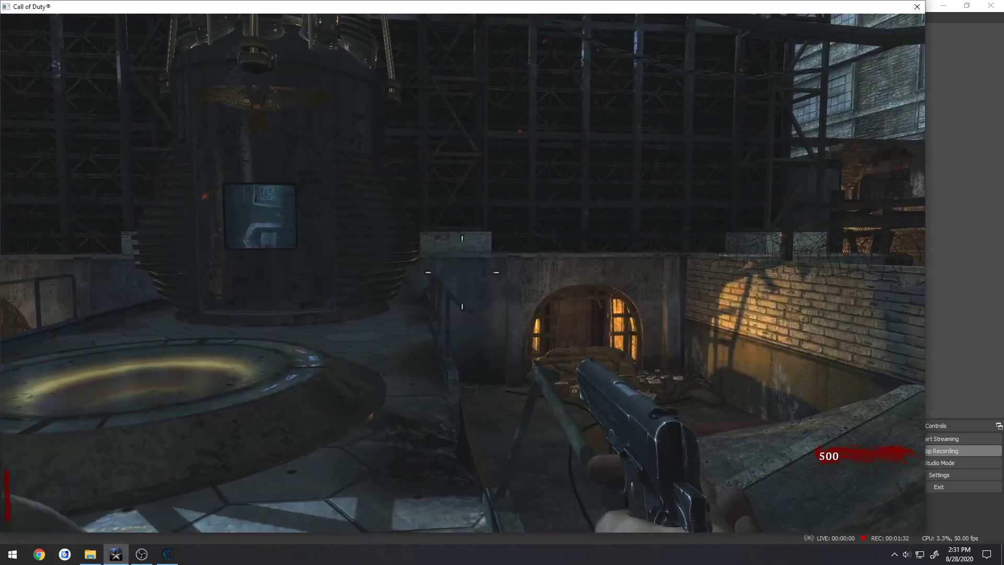
{"action": "key", "text": "alt+Tab"}
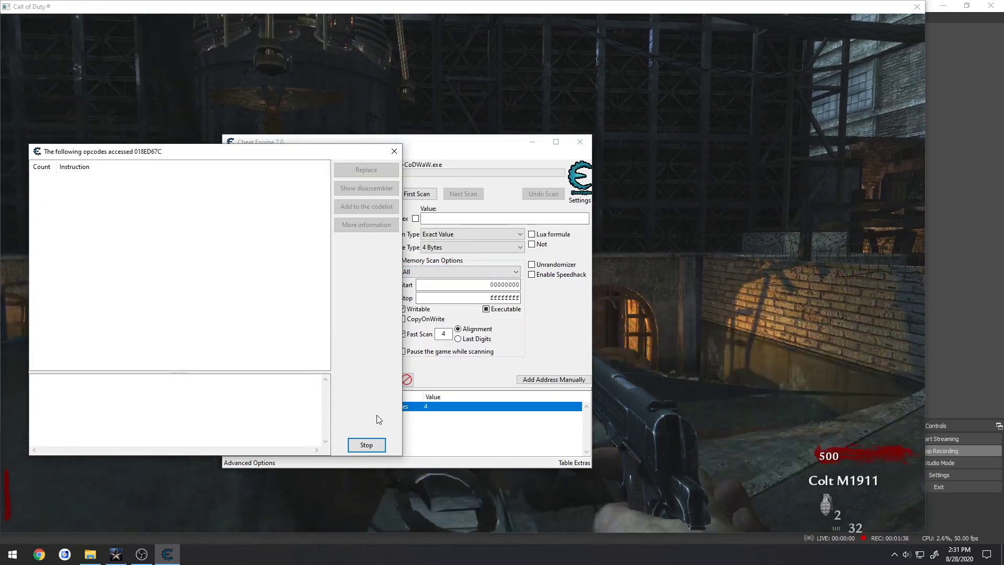
{"action": "left_click", "coordinate": [366, 445]}
{"action": "left_click", "coordinate": [367, 446]}
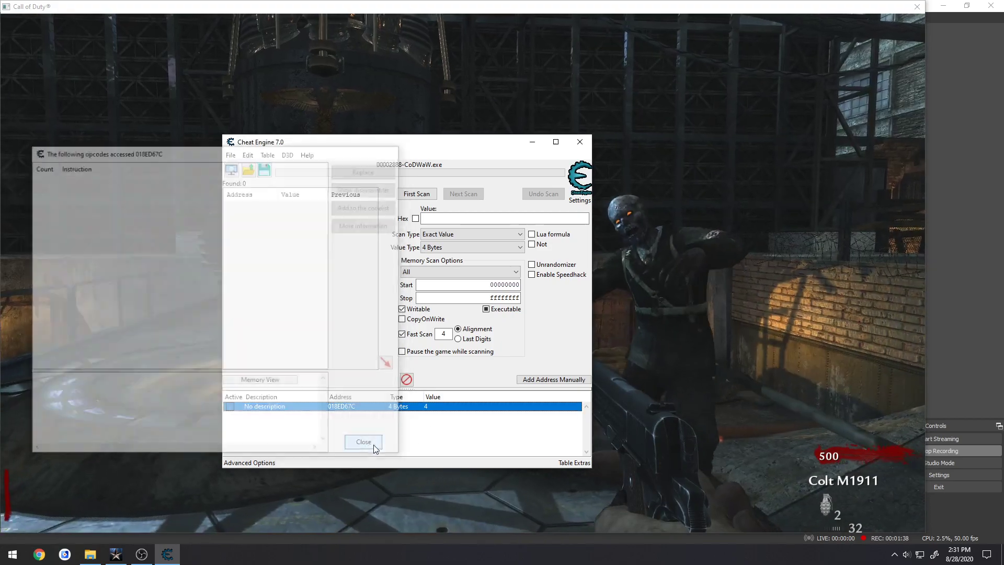
Quit Cheat Engine without saving, pause the game and minimize OBS.
{"action": "left_click", "coordinate": [579, 146]}
{"action": "left_click", "coordinate": [541, 280]}
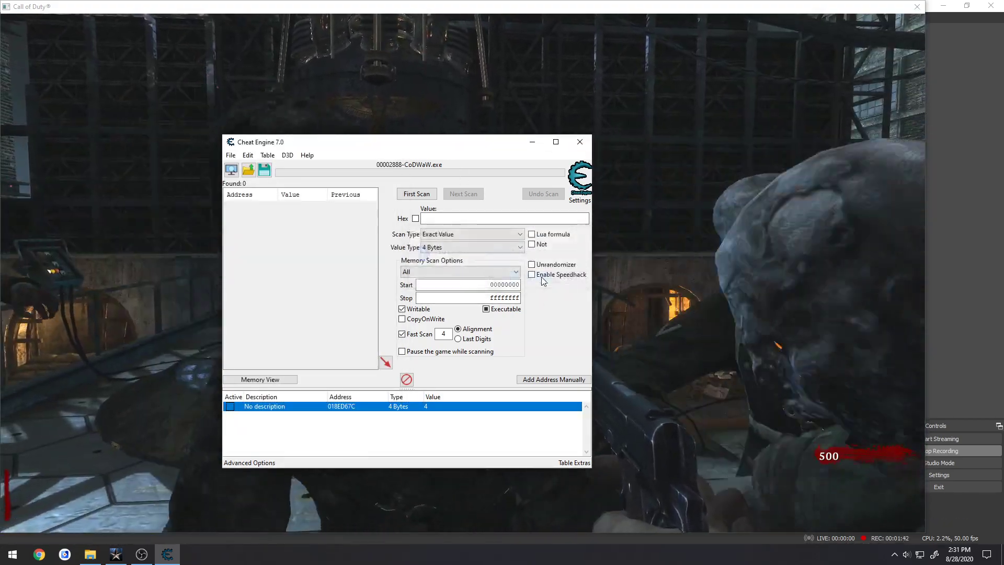
{"action": "key", "text": "Escape"}
{"action": "left_click", "coordinate": [944, 9]}
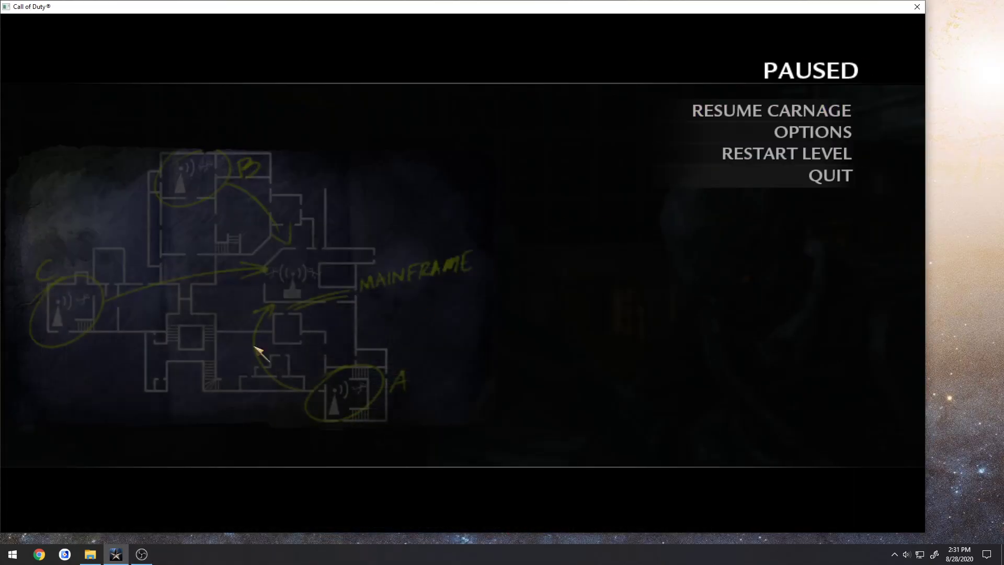
Launch Cheat Engine 7.0 (32-bit) and review its Debugger Options before returning to the main window.
{"action": "left_click", "coordinate": [12, 554]}
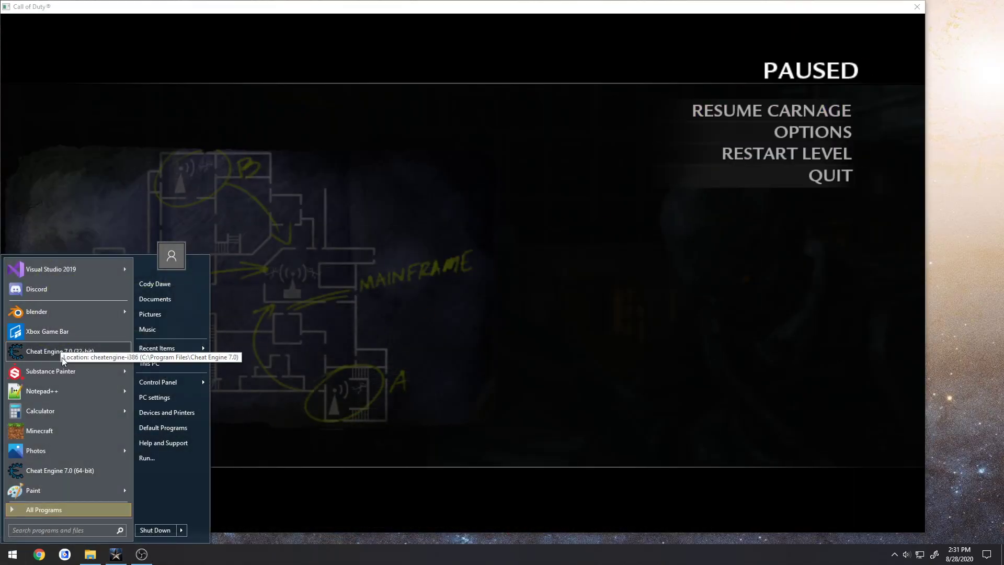
{"action": "left_click", "coordinate": [62, 356]}
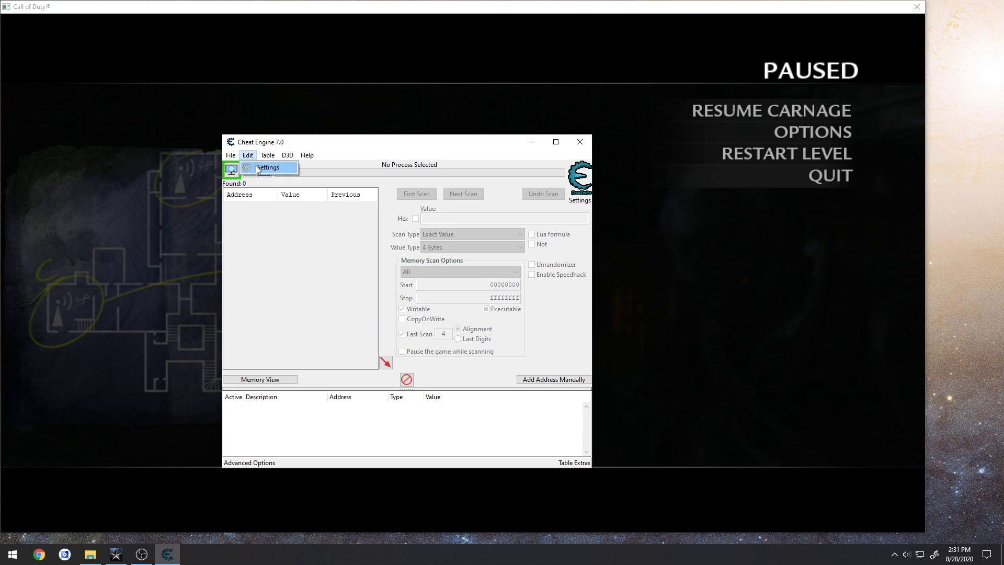
{"action": "left_click", "coordinate": [256, 166]}
{"action": "left_click", "coordinate": [432, 191]}
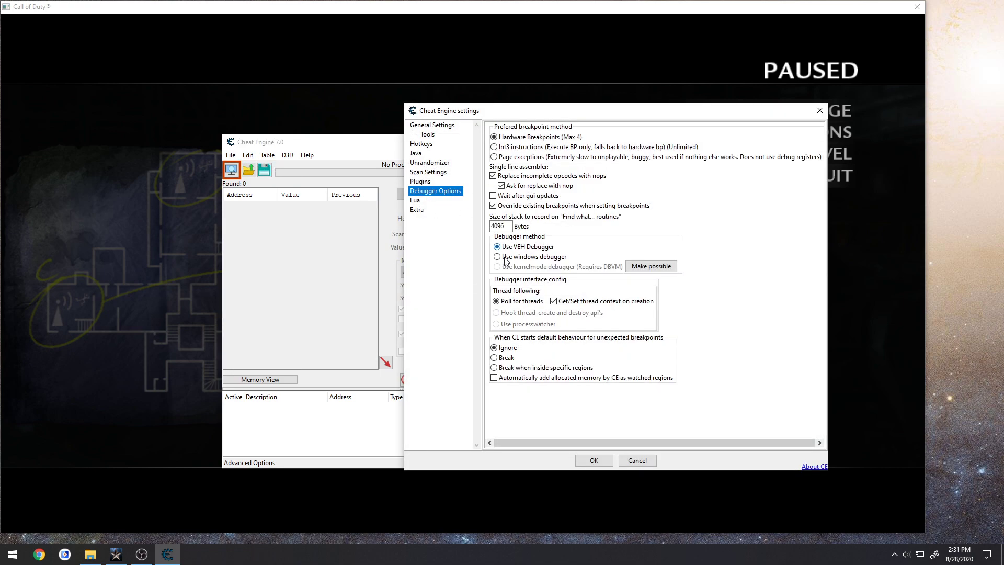
{"action": "left_click", "coordinate": [594, 461]}
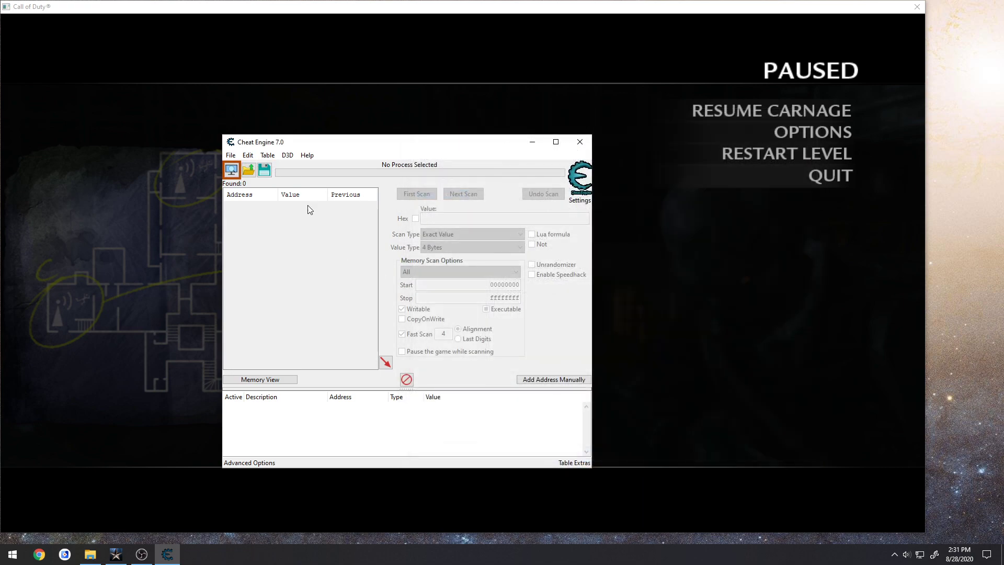
Attach to the Call of Duty process and manually add address 018ED67C.
{"action": "left_click", "coordinate": [238, 172]}
{"action": "double_click", "coordinate": [470, 344]}
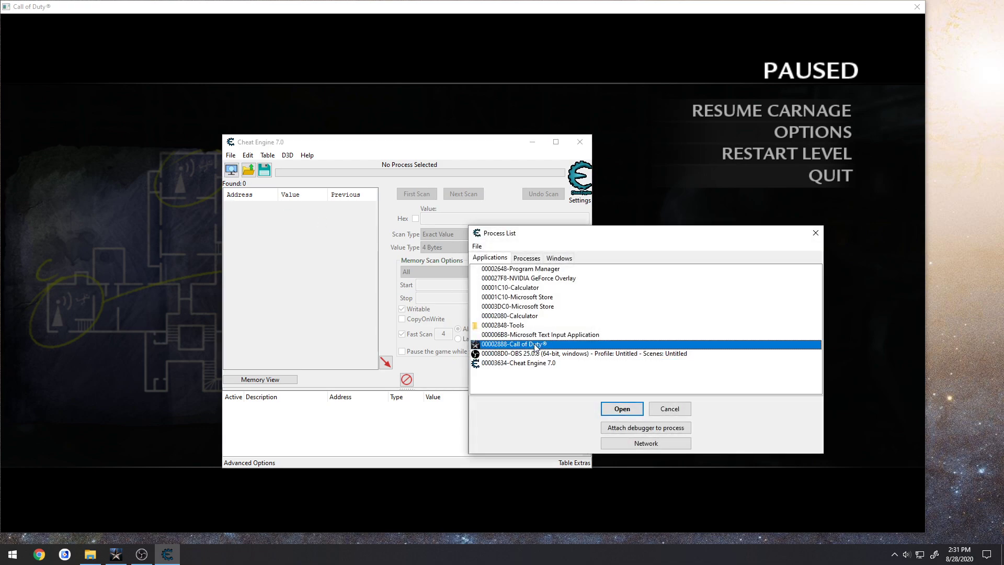
{"action": "left_click_drag", "start_coordinate": [380, 150], "coordinate": [732, 193]}
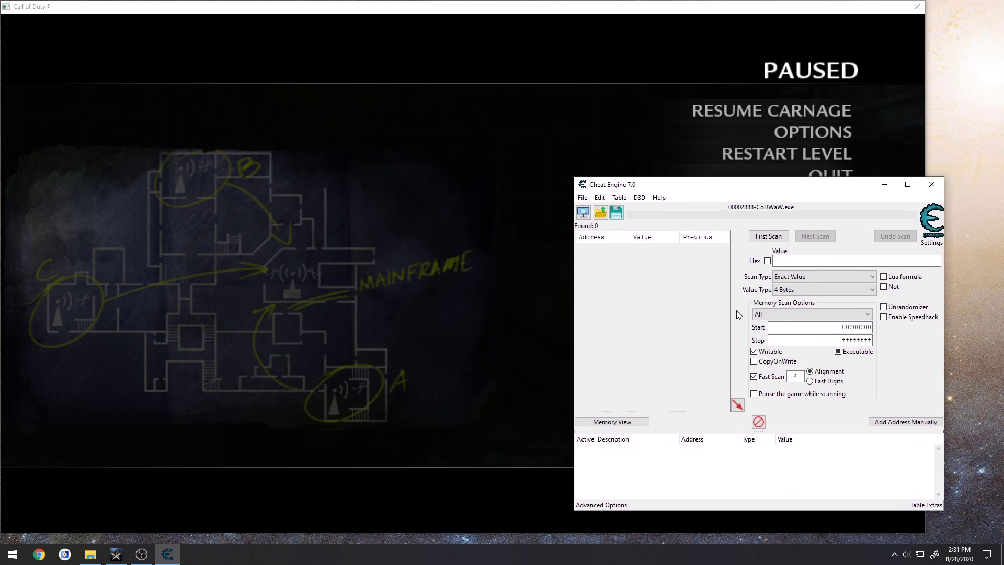
{"action": "left_click", "coordinate": [881, 422]}
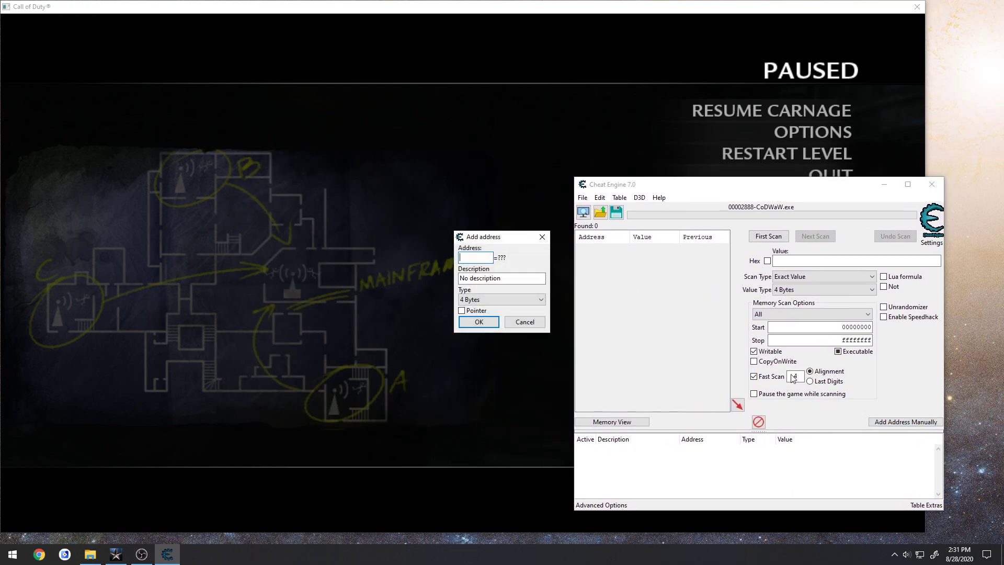
{"action": "left_click", "coordinate": [479, 322]}
Resume the game, then set 018ED67C's value from 4 to 8.
{"action": "left_click", "coordinate": [770, 114]}
{"action": "left_click", "coordinate": [768, 113]}
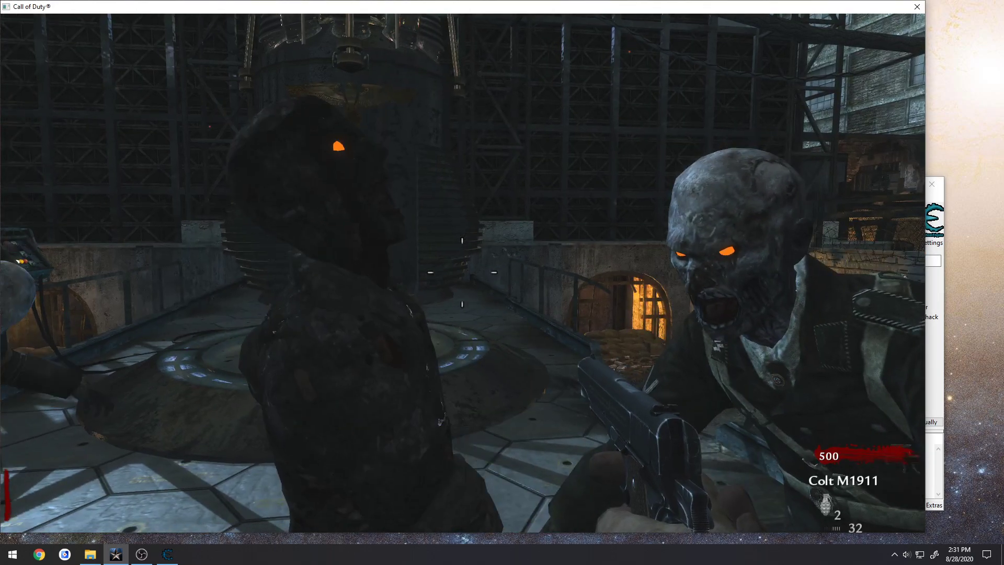
{"action": "key", "text": "alt+Tab"}
{"action": "double_click", "coordinate": [777, 448]}
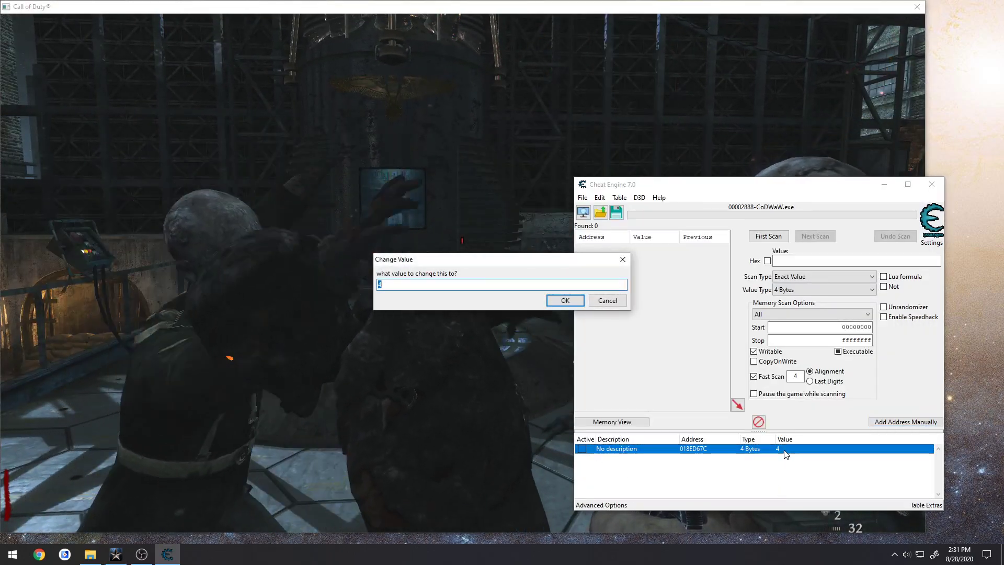
{"action": "type", "text": "8"}
{"action": "key", "text": "Return"}
{"action": "left_click_drag", "start_coordinate": [733, 191], "coordinate": [791, 224]}
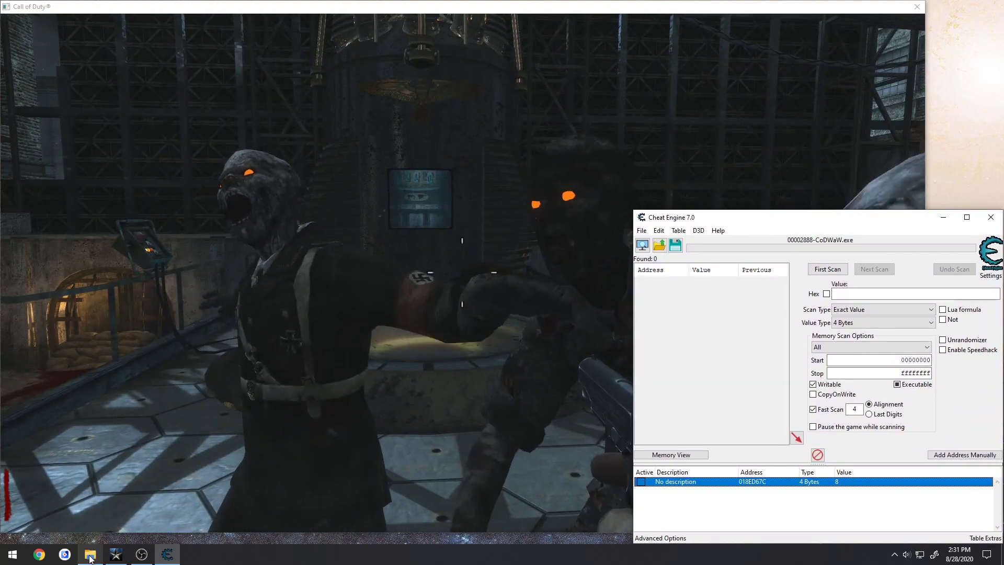
Launch Process Hacker from the Tools folder and collapse branches to reveal CoDWaW.exe.
{"action": "left_click", "coordinate": [91, 554]}
{"action": "double_click", "coordinate": [790, 286]}
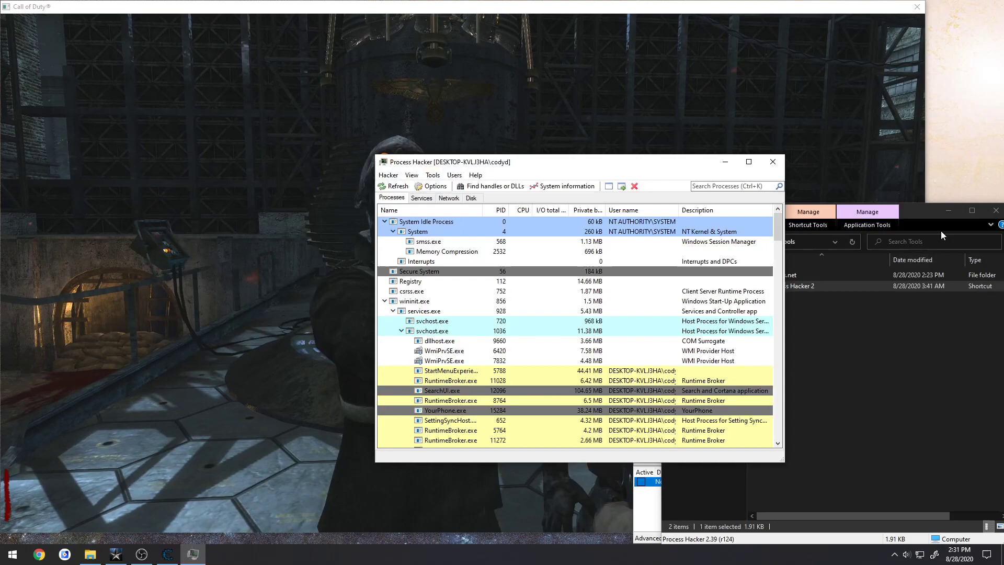
{"action": "left_click", "coordinate": [948, 210]}
{"action": "left_click", "coordinate": [401, 331]}
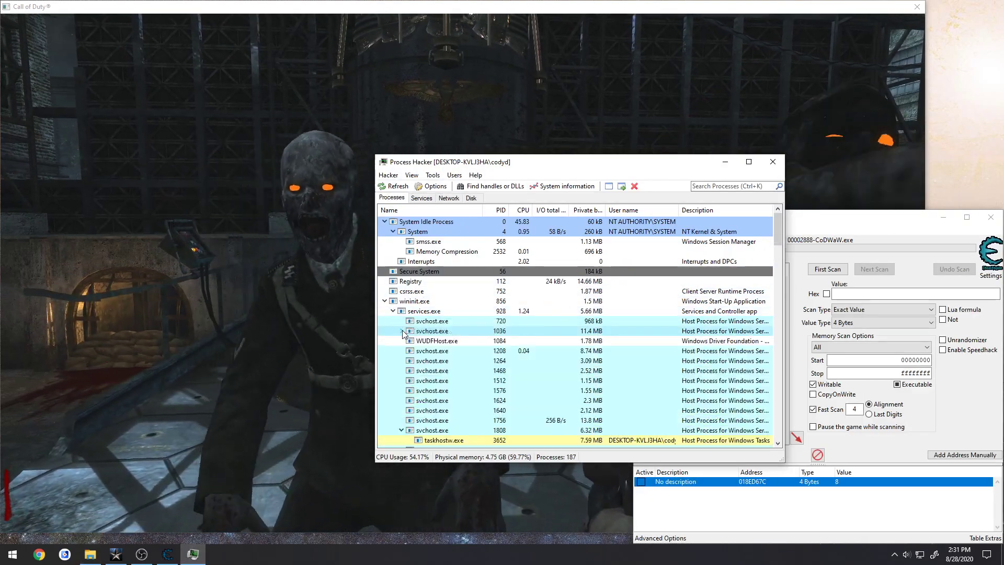
{"action": "left_click", "coordinate": [393, 311]}
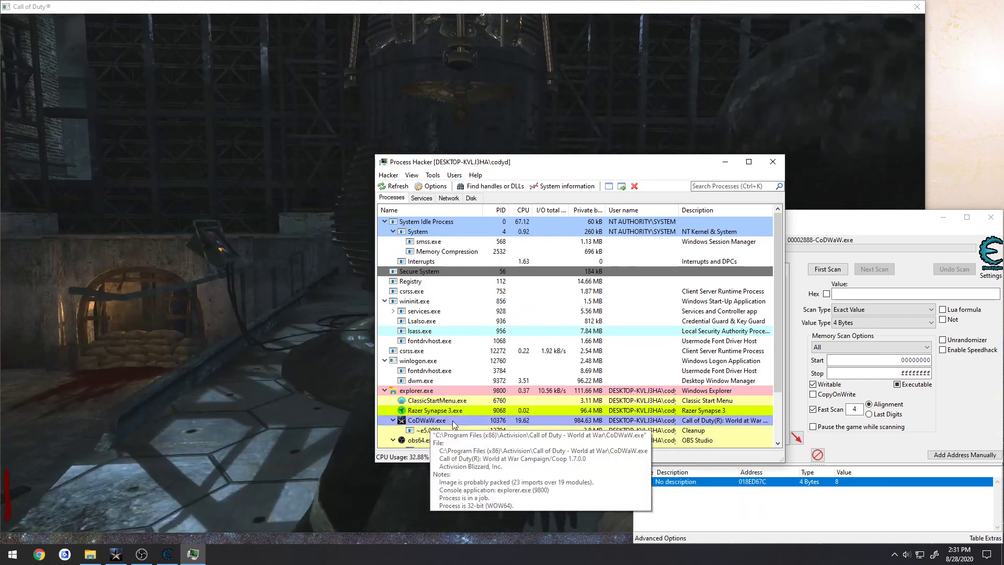
Detach CoDWaW.exe from its debugger via Miscellaneous, then minimize Process Hacker and return to the game.
{"action": "right_click", "coordinate": [453, 421]}
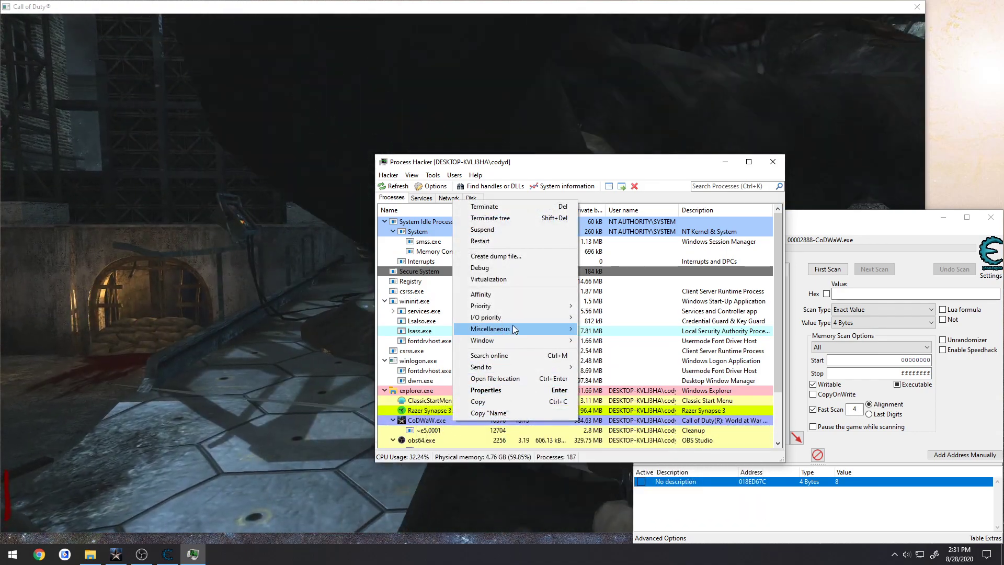
{"action": "mouse_move", "coordinate": [513, 330]}
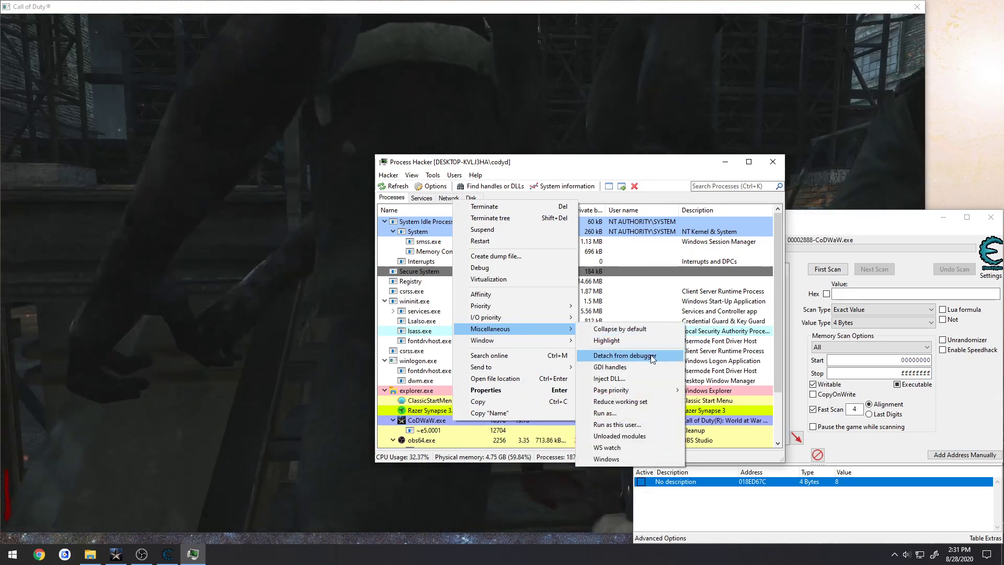
{"action": "left_click", "coordinate": [651, 357]}
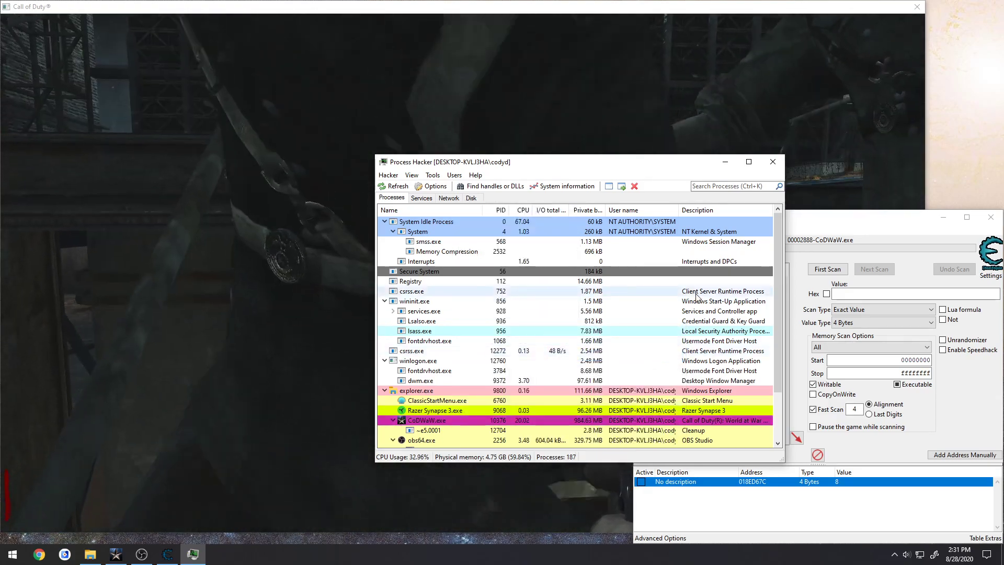
{"action": "left_click", "coordinate": [726, 162]}
{"action": "left_click", "coordinate": [674, 196]}
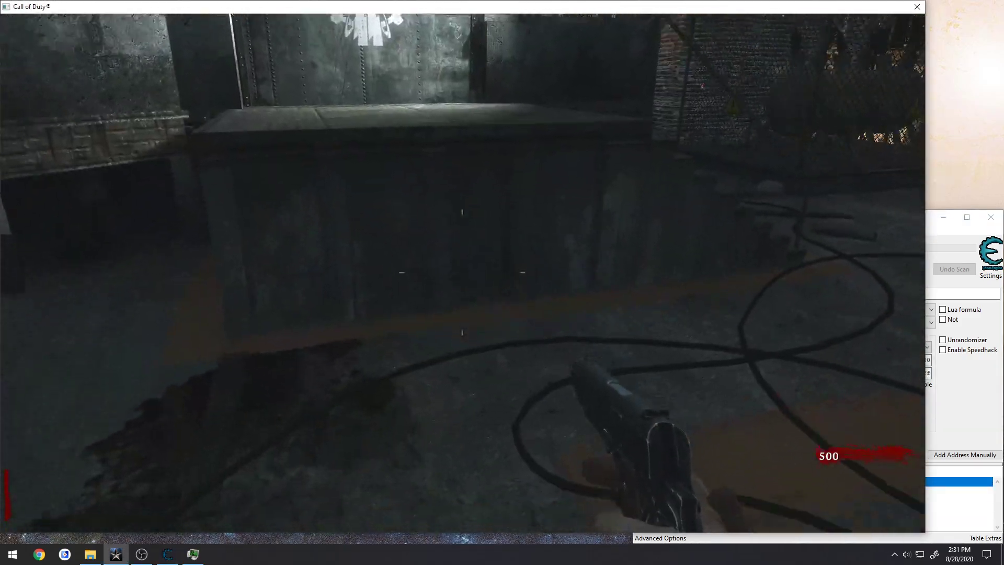
Knife the nearby zombie and advance, then move Cheat Engine aside to uncover the game.
{"action": "key", "text": "v"}
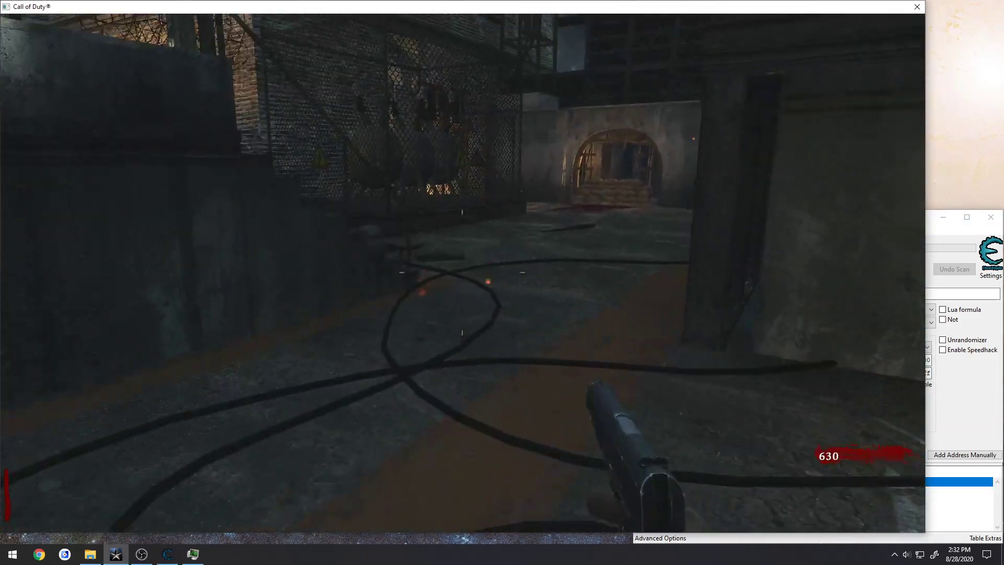
{"action": "key", "text": "w"}
{"action": "key", "text": "alt+Tab"}
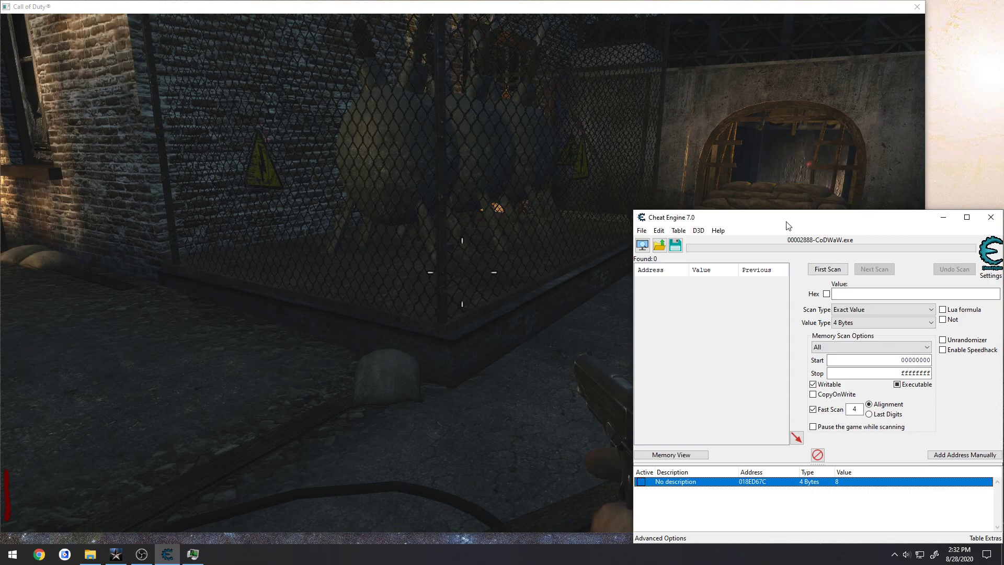
{"action": "left_click_drag", "start_coordinate": [786, 221], "coordinate": [169, 137]}
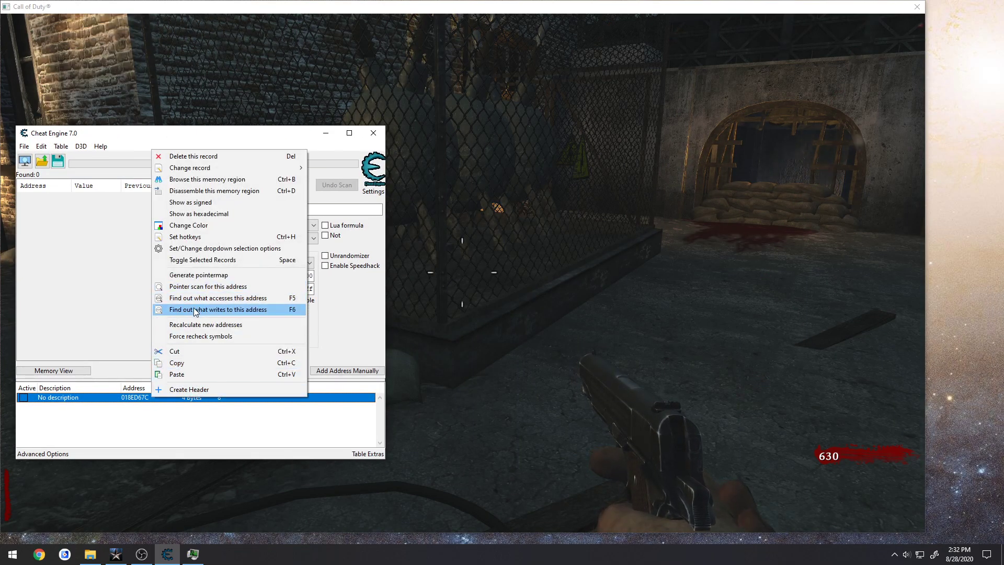
Attach the debugger to watch accesses to 018ED67C, then stop and close the five-instruction list.
{"action": "left_click", "coordinate": [219, 299]}
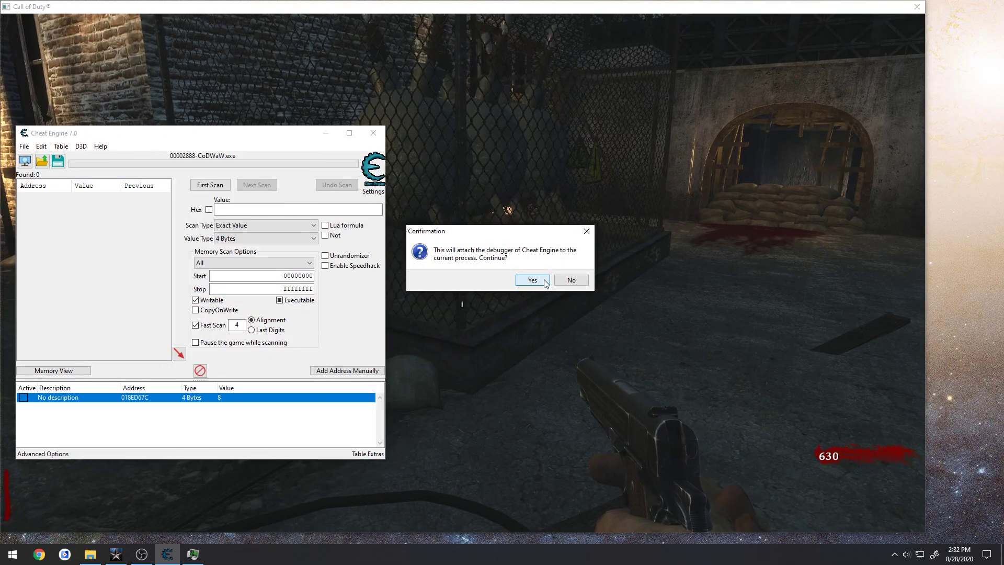
{"action": "left_click", "coordinate": [533, 279]}
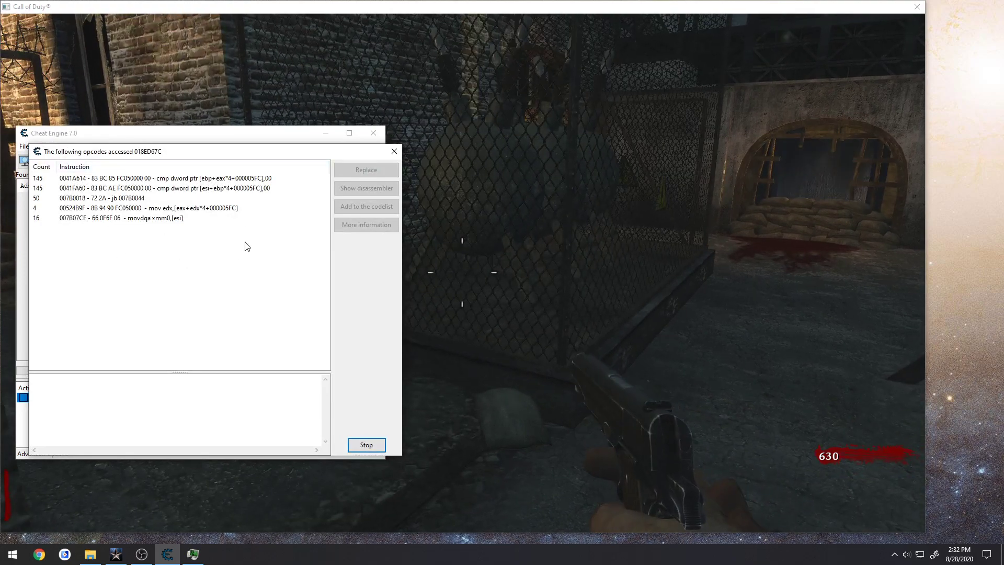
{"action": "left_click", "coordinate": [379, 448]}
{"action": "left_click", "coordinate": [380, 448]}
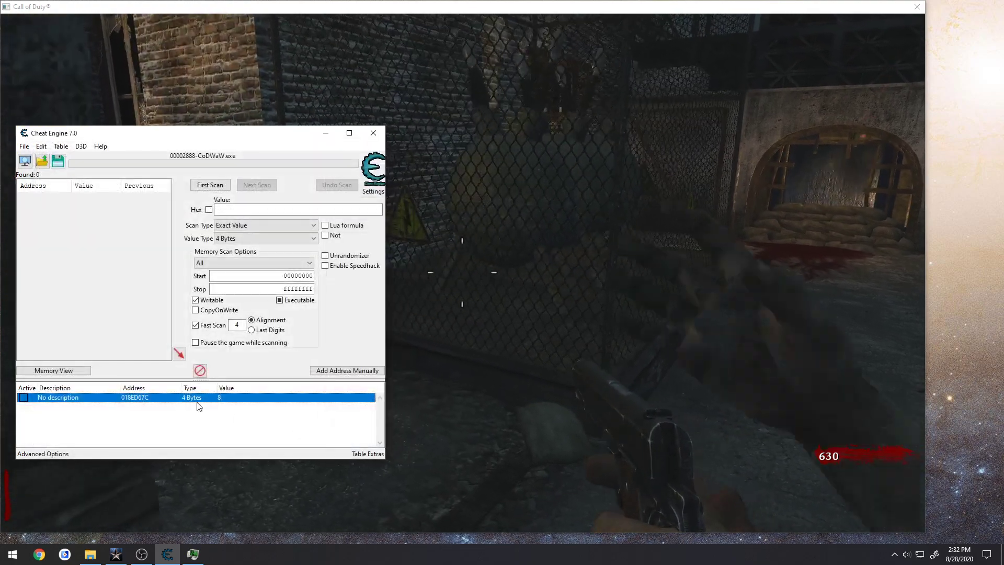
Watch what writes to 018ED67C while firing the pistol twice in the game.
{"action": "right_click", "coordinate": [173, 398]}
{"action": "left_click", "coordinate": [226, 309]}
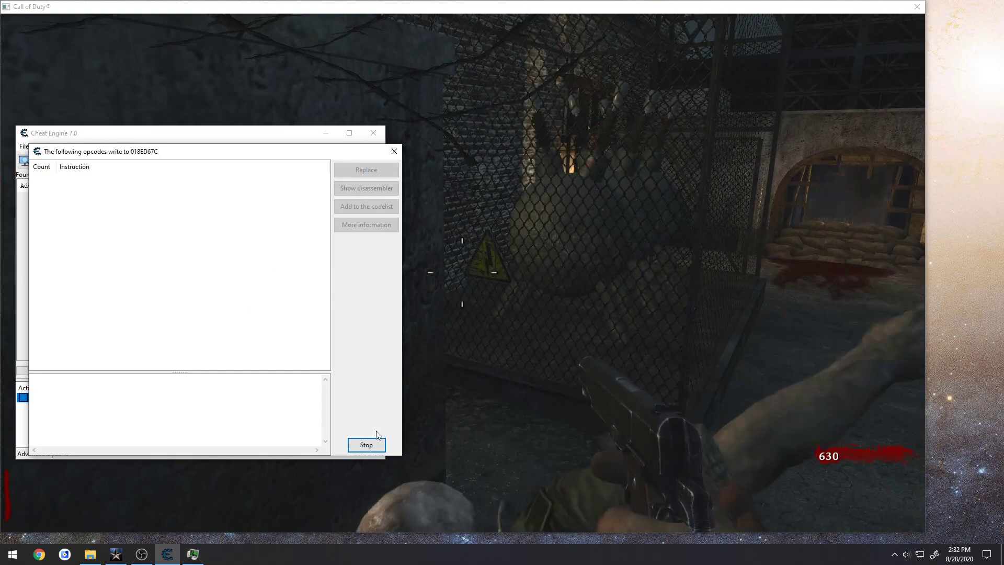
{"action": "left_click", "coordinate": [574, 293]}
{"action": "left_click", "coordinate": [462, 272]}
{"action": "key", "text": "s"}
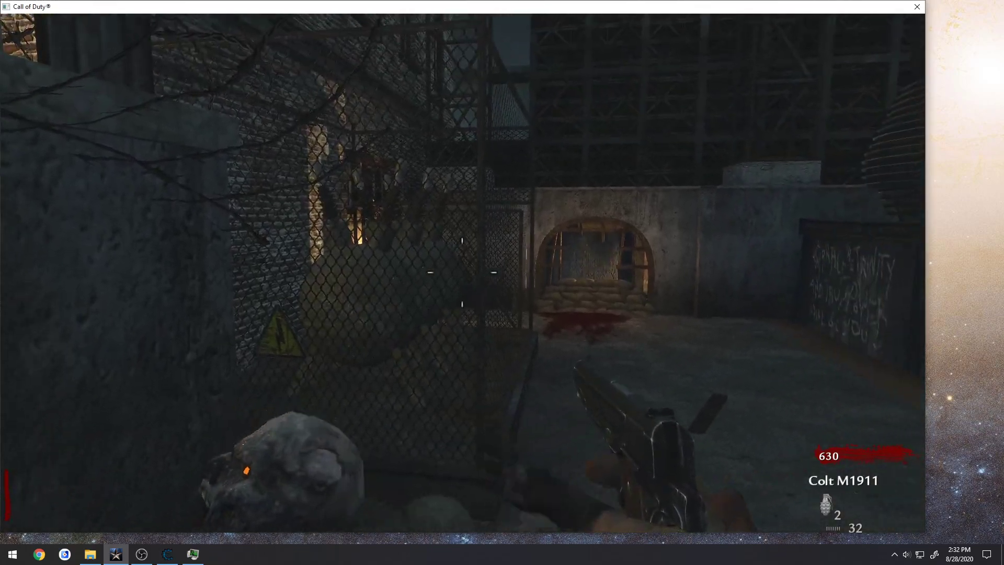
{"action": "left_click", "coordinate": [462, 272]}
{"action": "key", "text": "alt+Tab"}
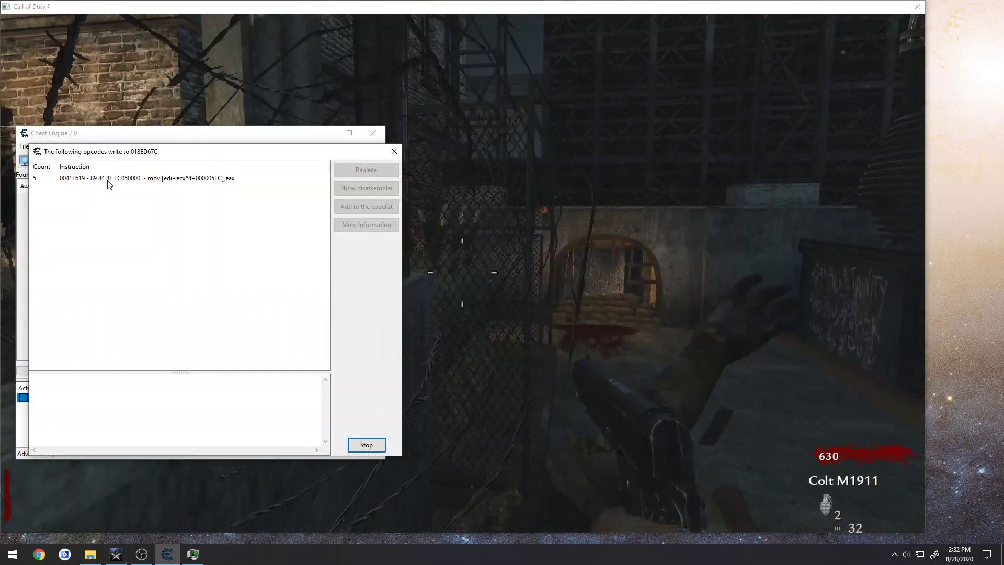
Inspect the caught instruction 0041E619 mov [edi+ecx*4+000005FC],eax, then stop and close the list.
{"action": "left_click", "coordinate": [110, 179]}
{"action": "left_click_drag", "start_coordinate": [160, 152], "coordinate": [609, 119]}
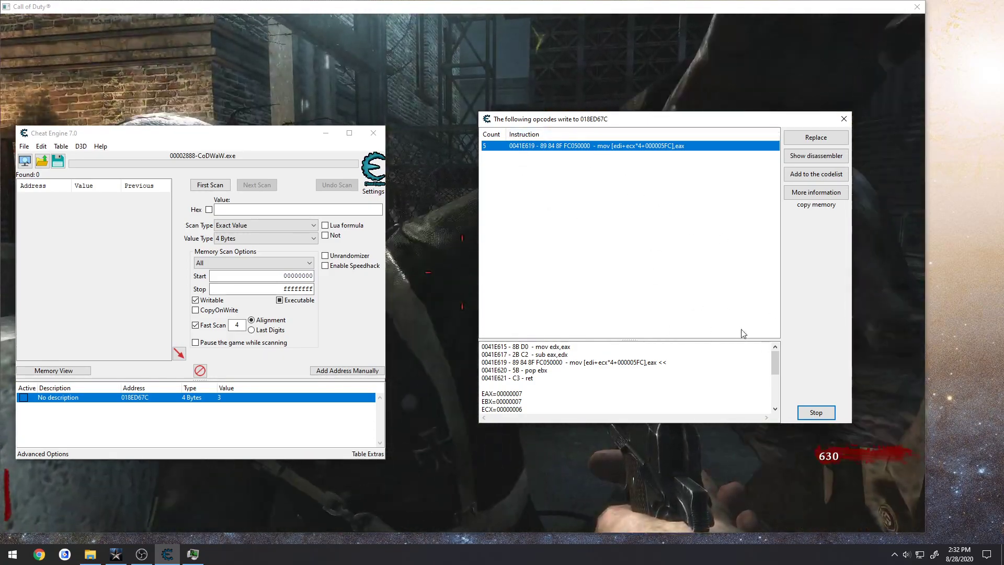
{"action": "left_click", "coordinate": [831, 418]}
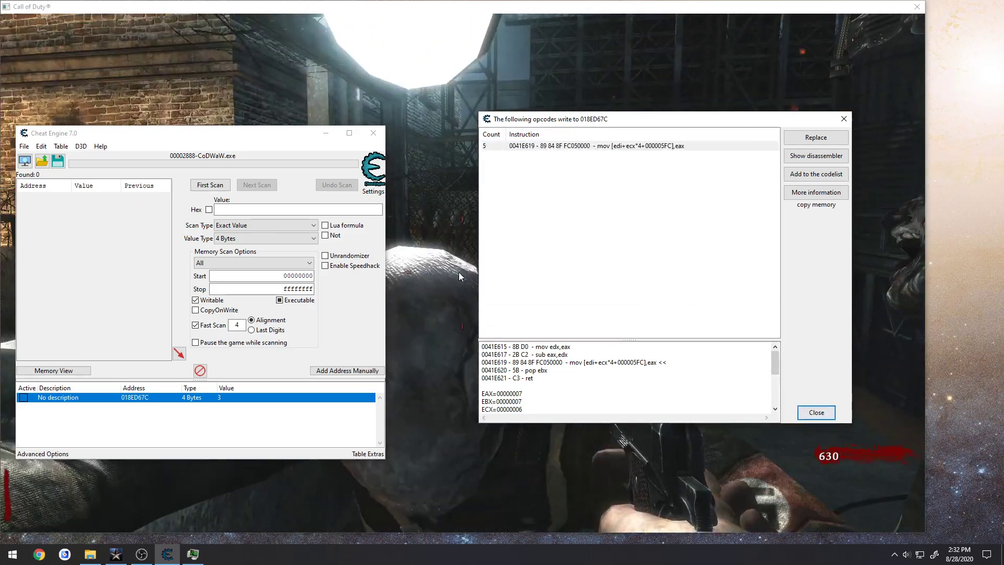
{"action": "left_click", "coordinate": [848, 120]}
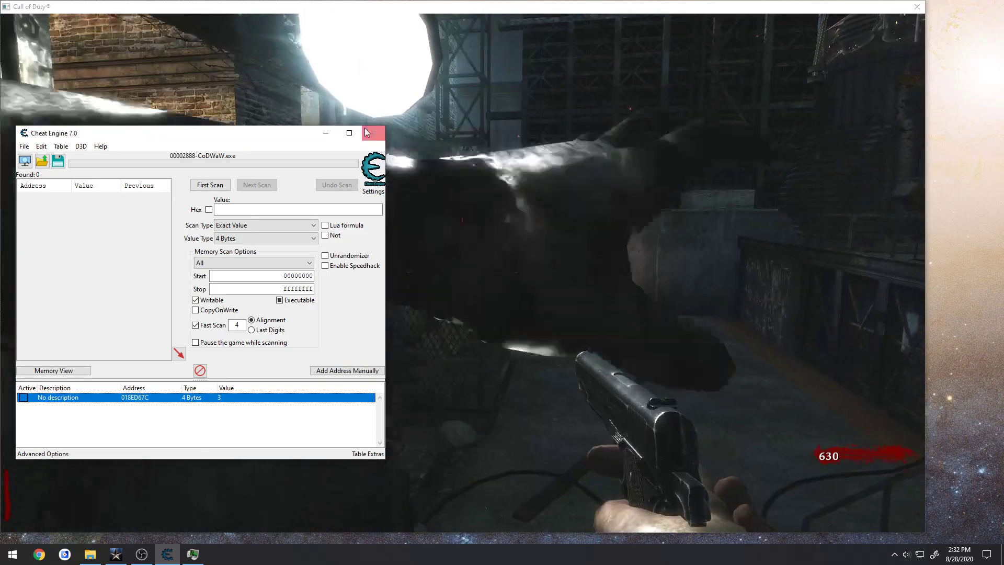
Quit Cheat Engine without saving the table, reload and move in-game, then pause Call of Duty.
{"action": "left_click", "coordinate": [375, 134]}
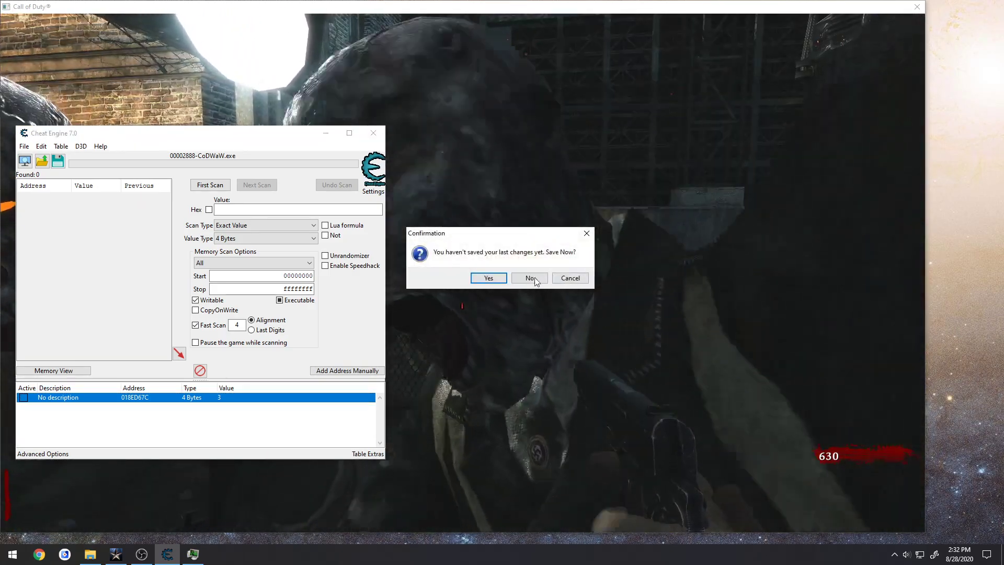
{"action": "left_click", "coordinate": [532, 277]}
{"action": "key", "text": "w"}
{"action": "key", "text": "r"}
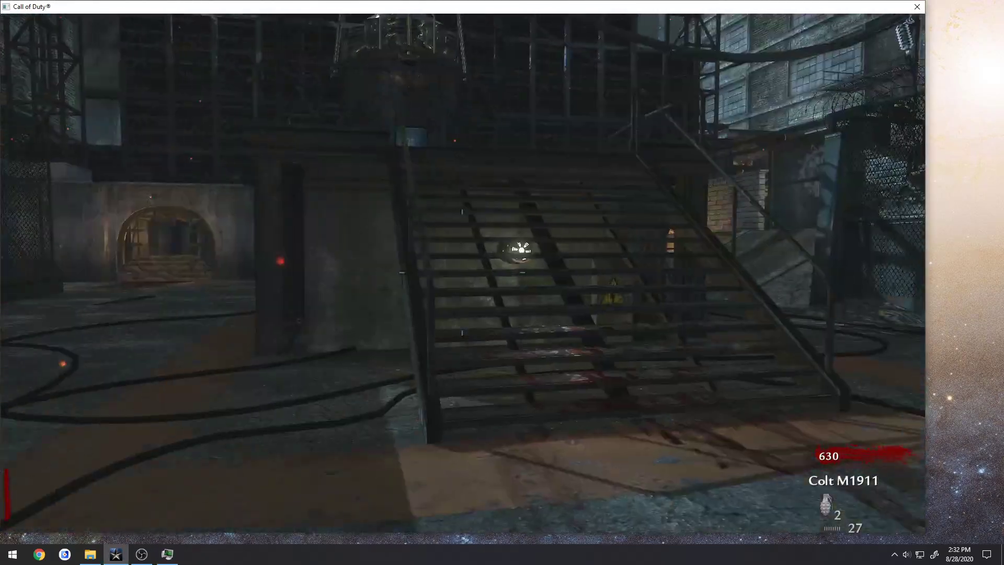
{"action": "key", "text": "s"}
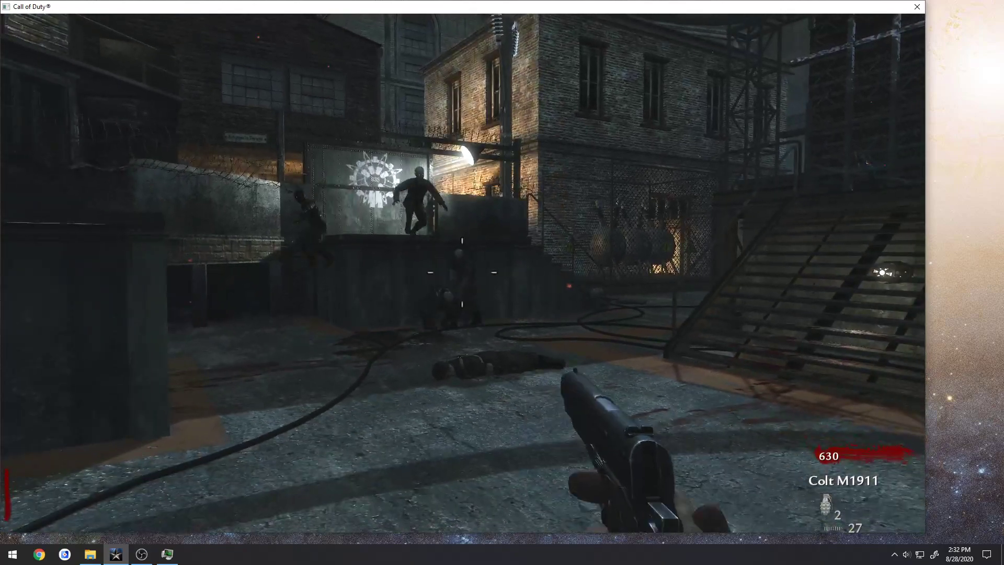
{"action": "key", "text": "Escape"}
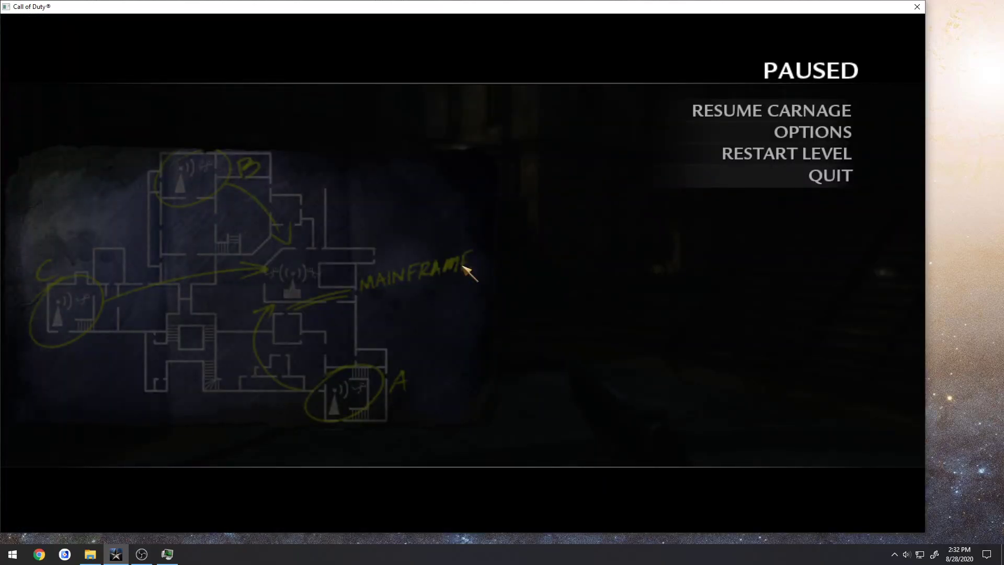